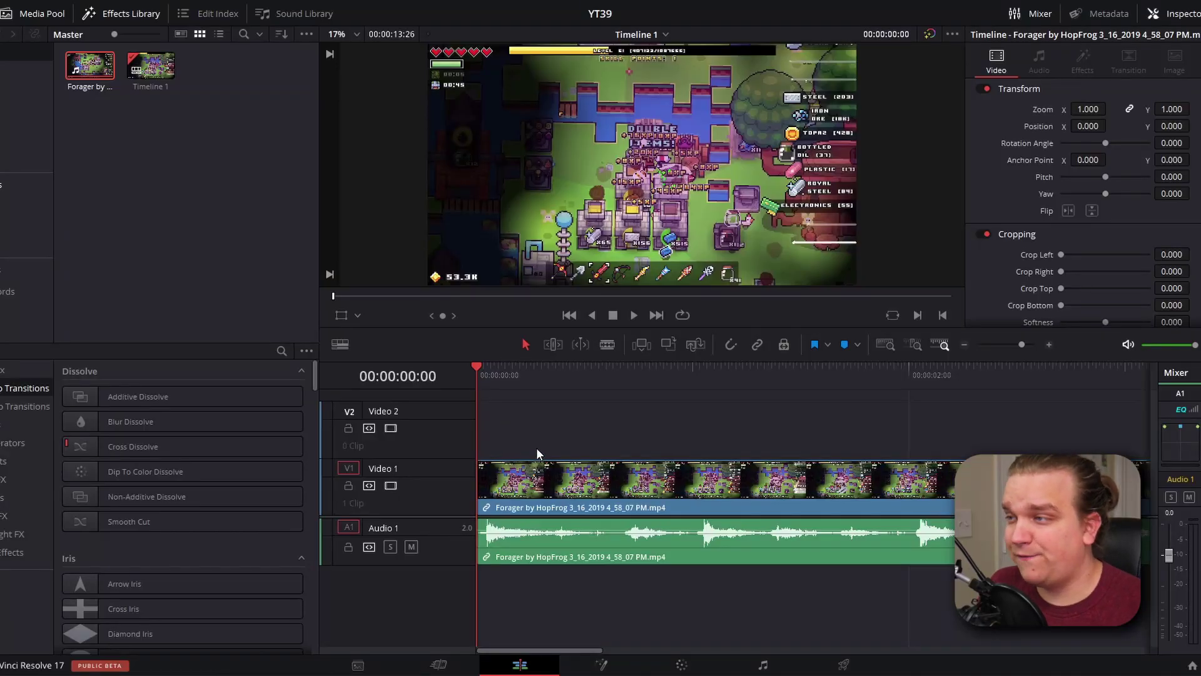
Step: Add a Subtitle 1 track to the timeline from the video track header menu
right_click(435, 434)
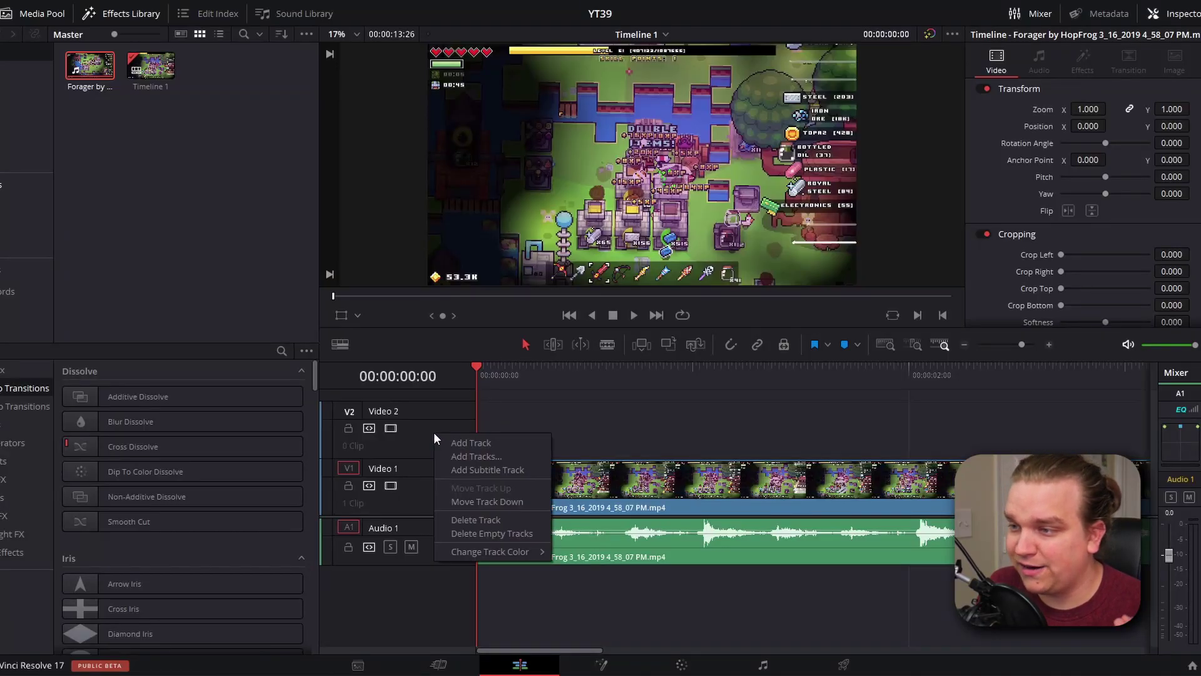
click(459, 469)
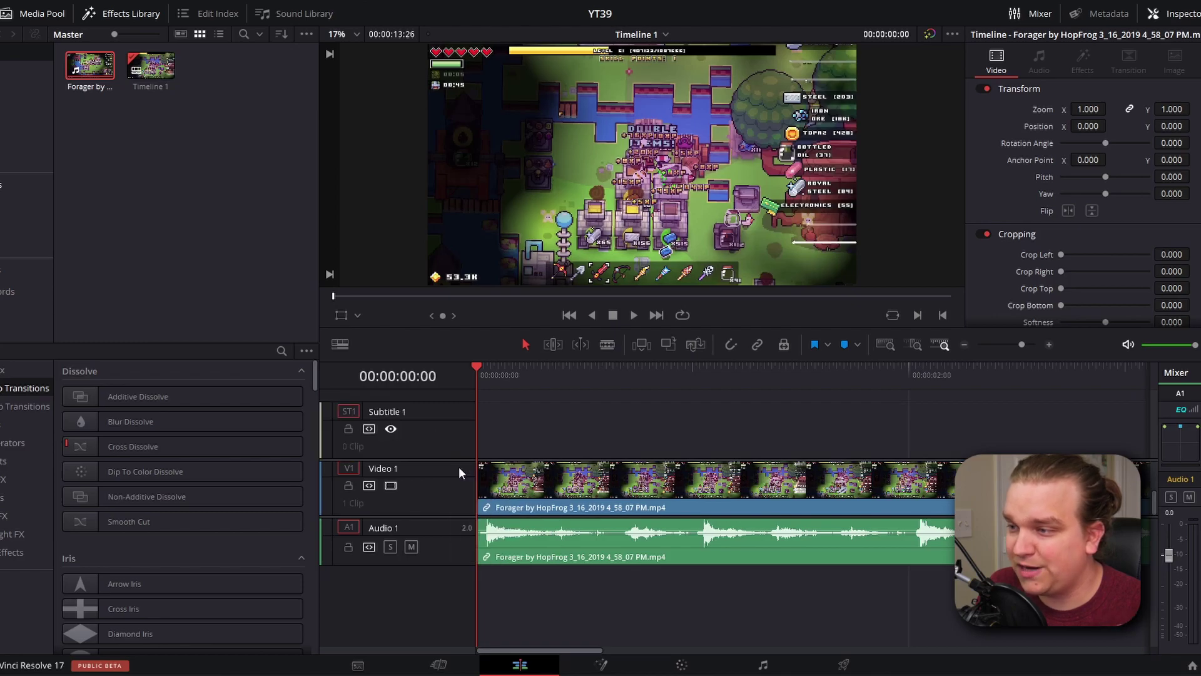
click(657, 413)
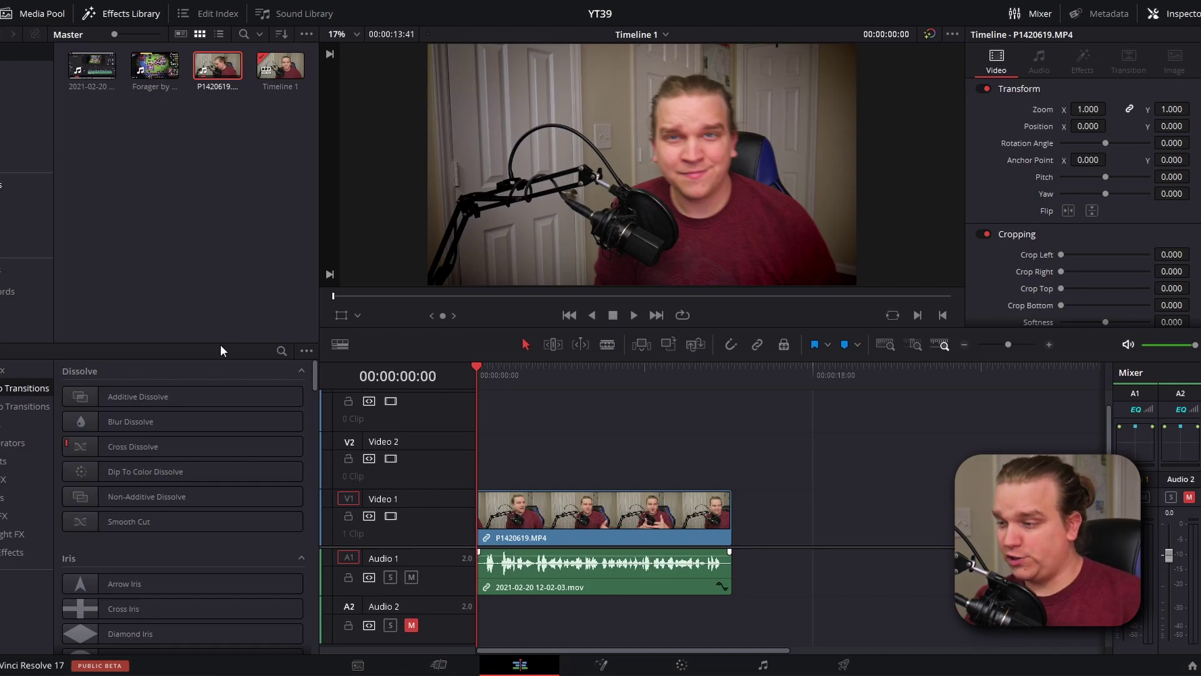
Step: Place a Text+ title from the Titles effects onto Video 2 and select it
click(217, 65)
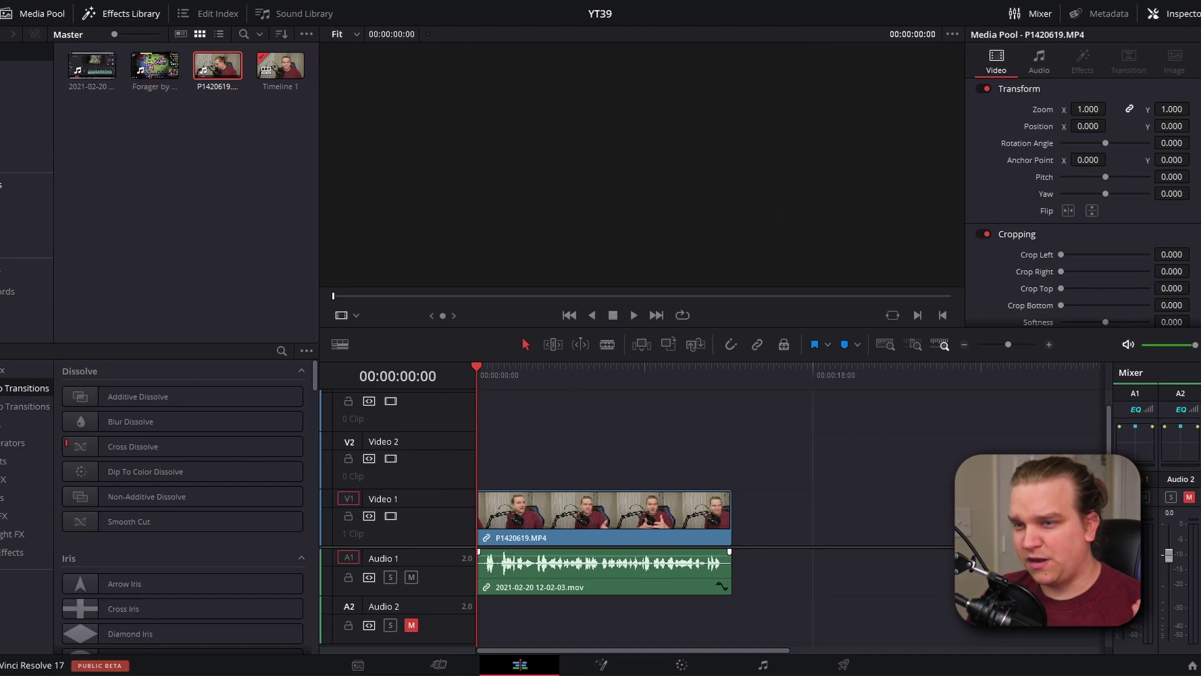
click(25, 424)
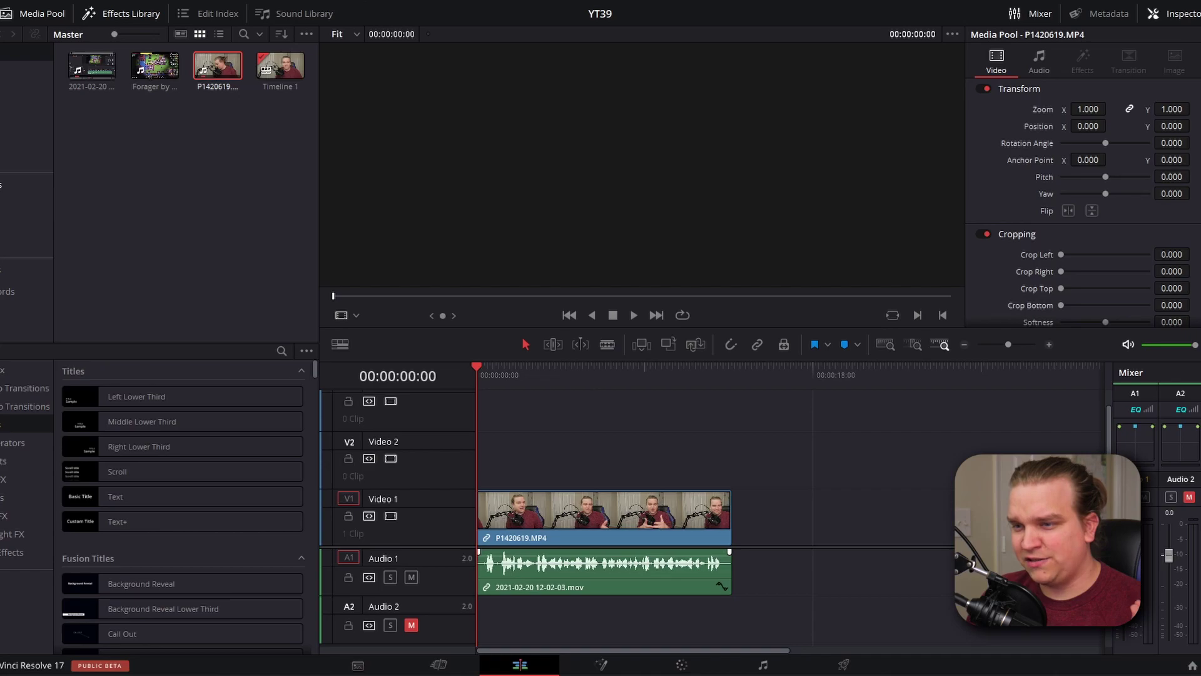
drag(108, 524, 499, 473)
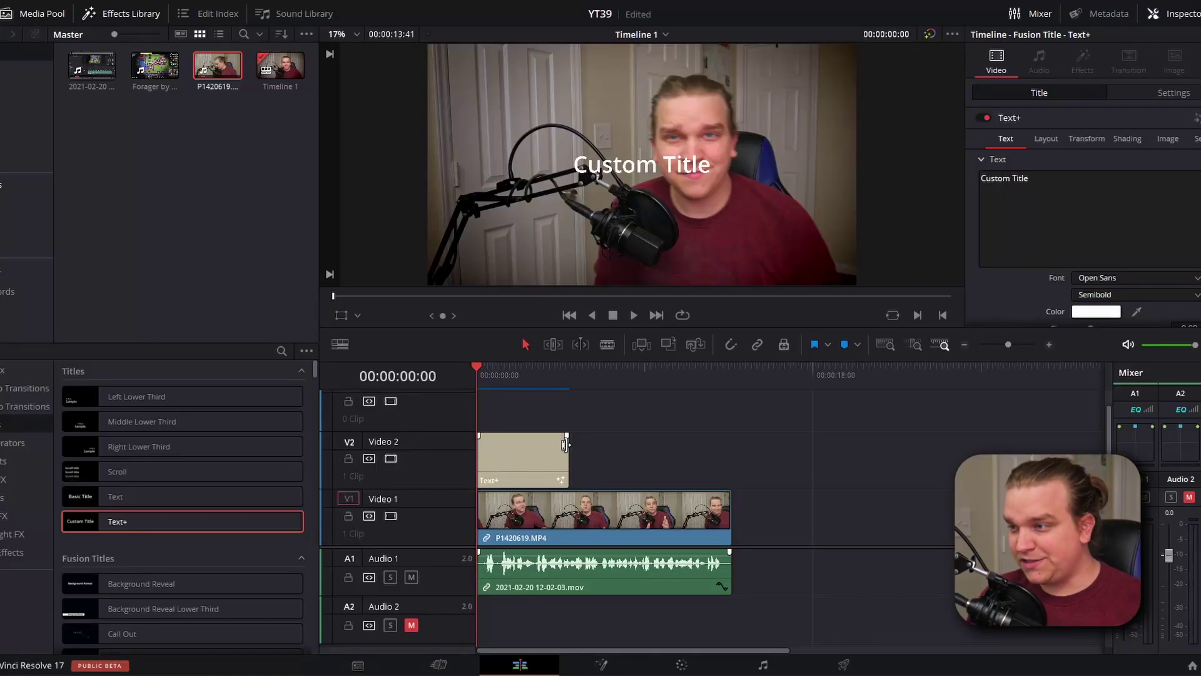
click(542, 455)
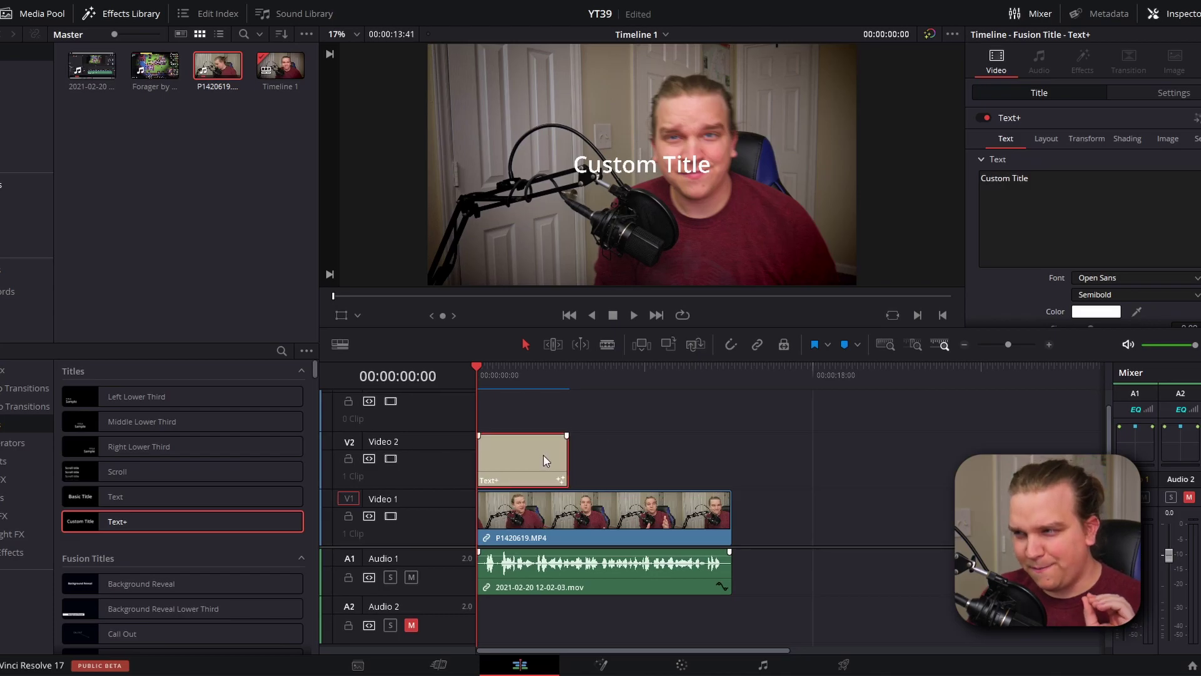
Step: Make the first title read 'hi there' and trim its clip shorter
text(hi there)
drag(566, 477, 492, 477)
key(ctrl+equal)
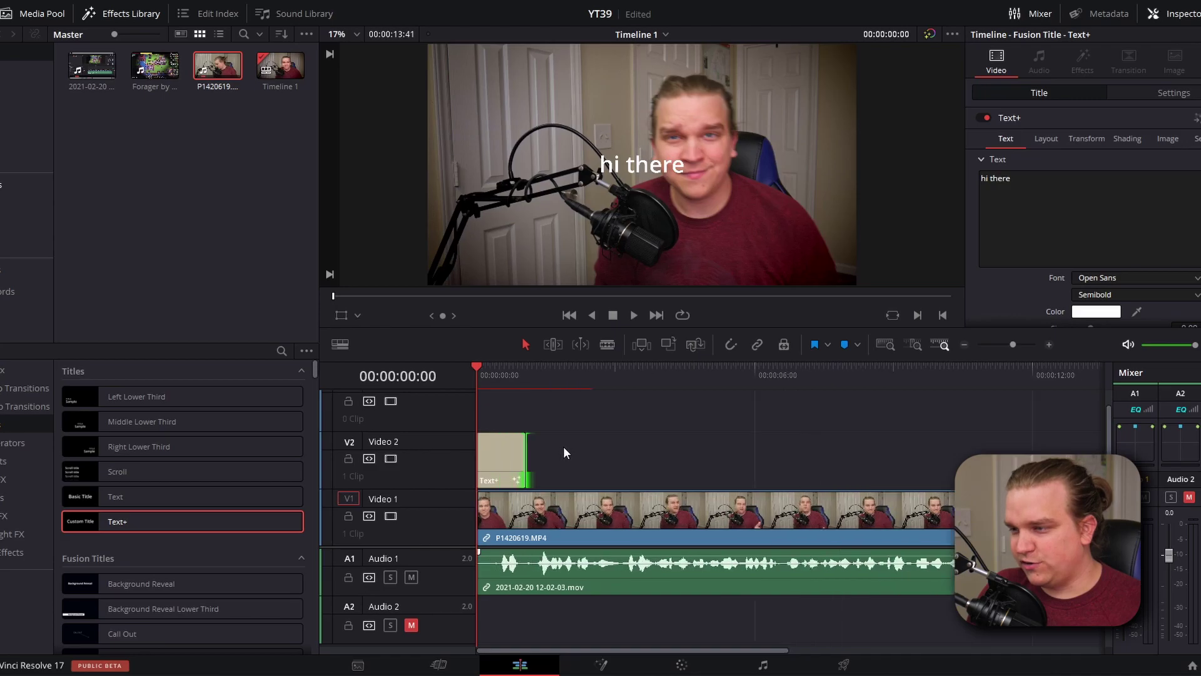
click(526, 465)
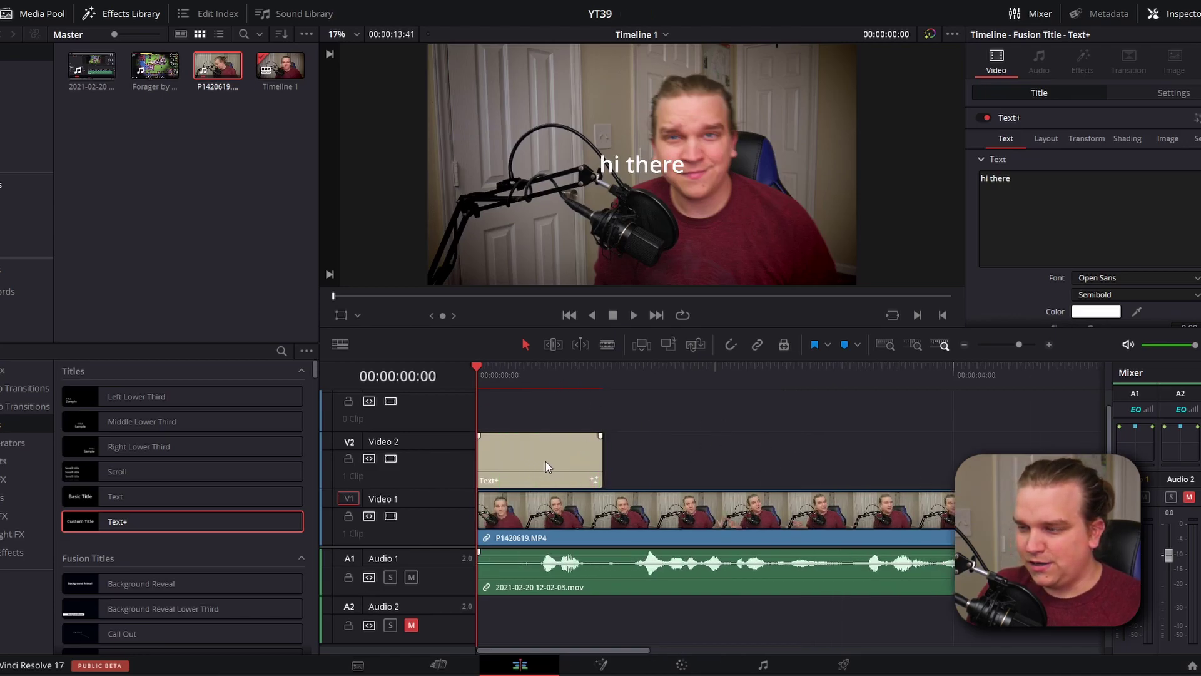
Step: Add a second Text+ title after the first, reading 'next sentence'
drag(554, 369, 538, 373)
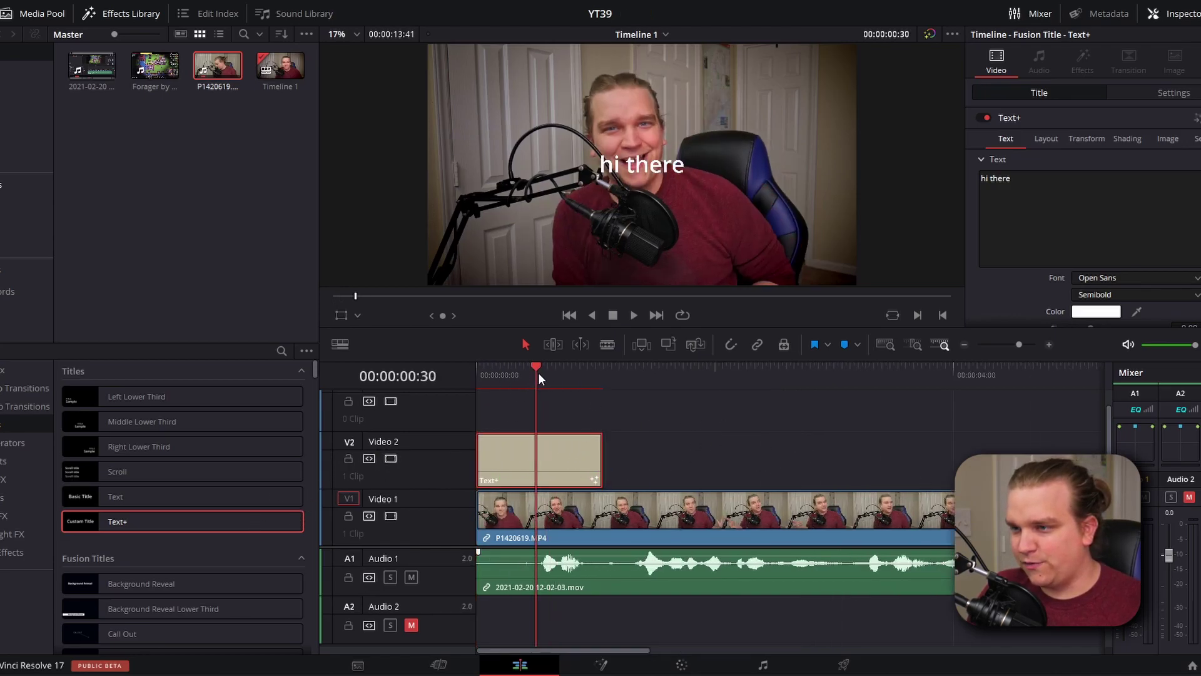
drag(145, 520, 650, 471)
drag(632, 368, 655, 385)
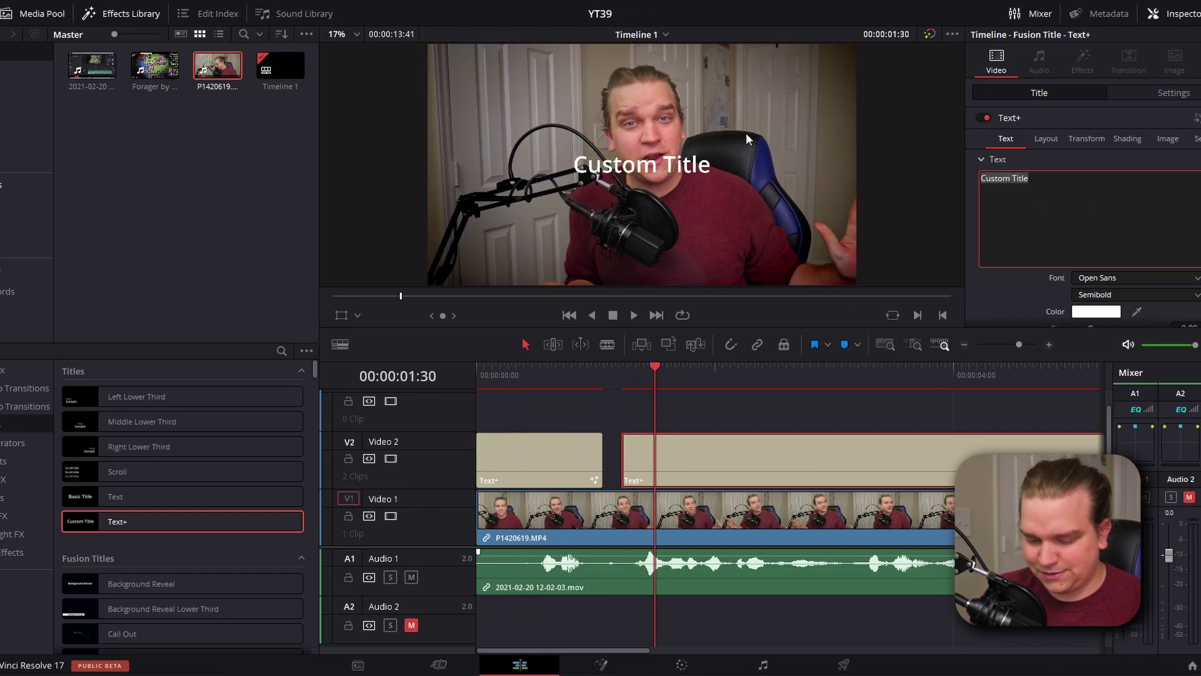
text(next sentence)
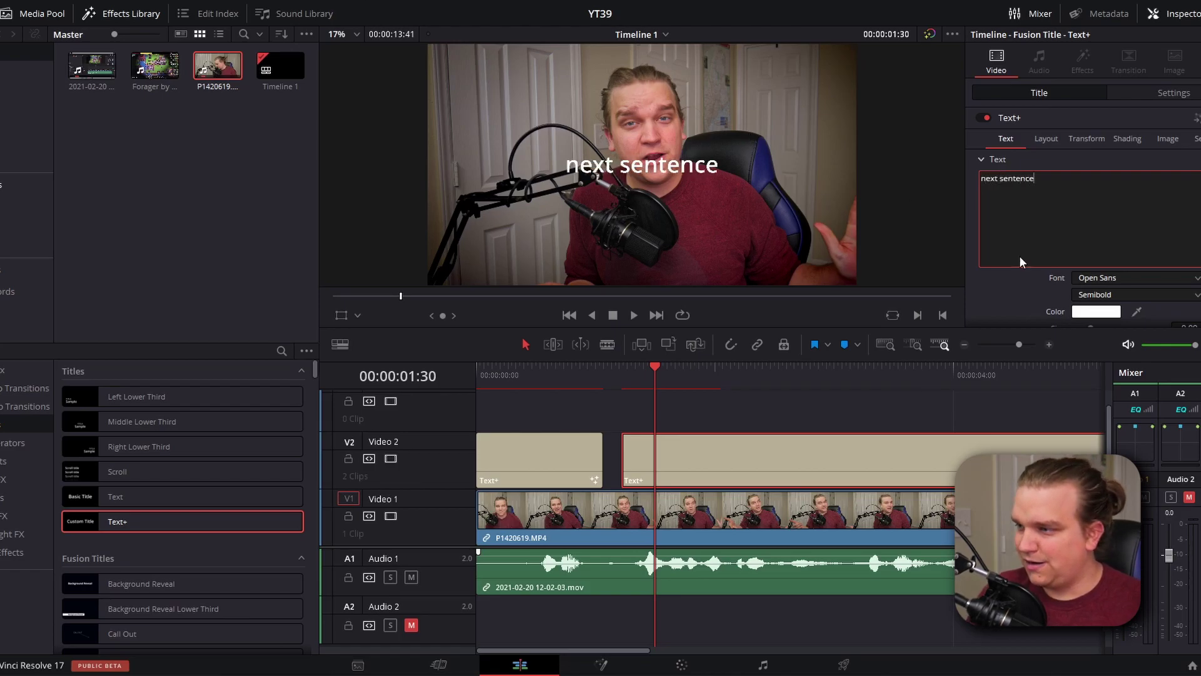
Step: Set the 'hi there' caption to Open Sans Bold at size 0.1339
click(566, 376)
click(536, 462)
click(1094, 276)
click(1101, 292)
click(1101, 294)
click(1106, 347)
scroll(1063, 269, down, 3)
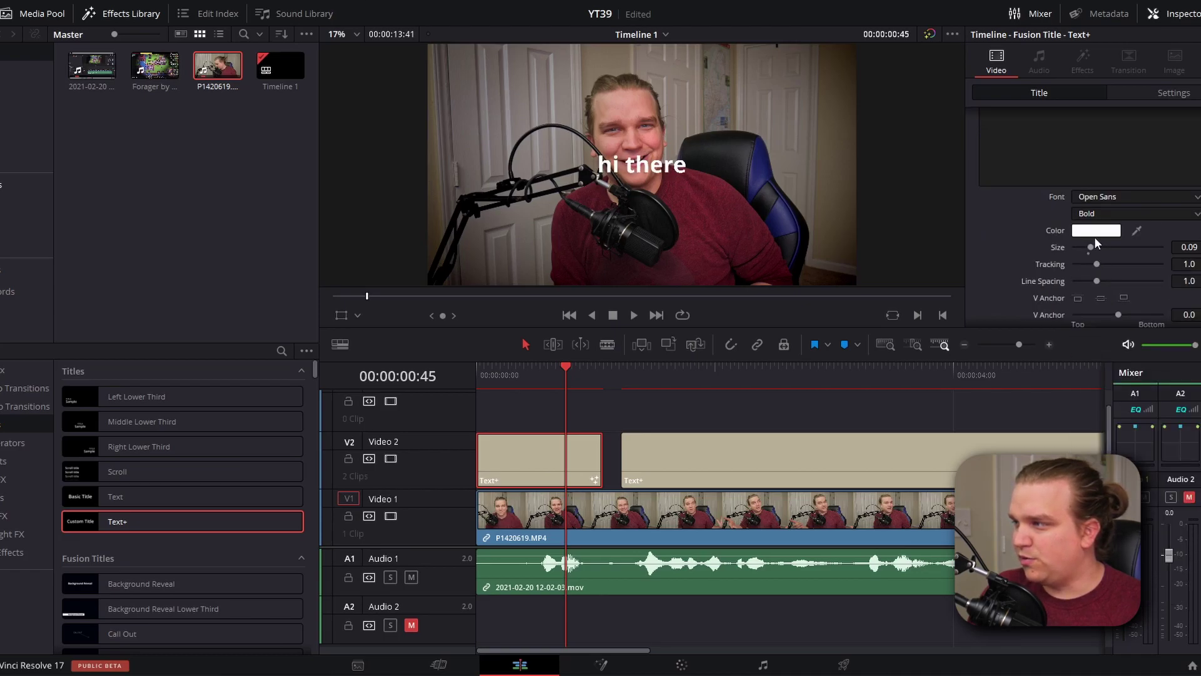
drag(1099, 250, 1101, 251)
Step: Move the 'hi there' caption down toward the bottom and play back to review
click(341, 315)
drag(657, 230, 701, 313)
click(592, 378)
drag(592, 378, 707, 411)
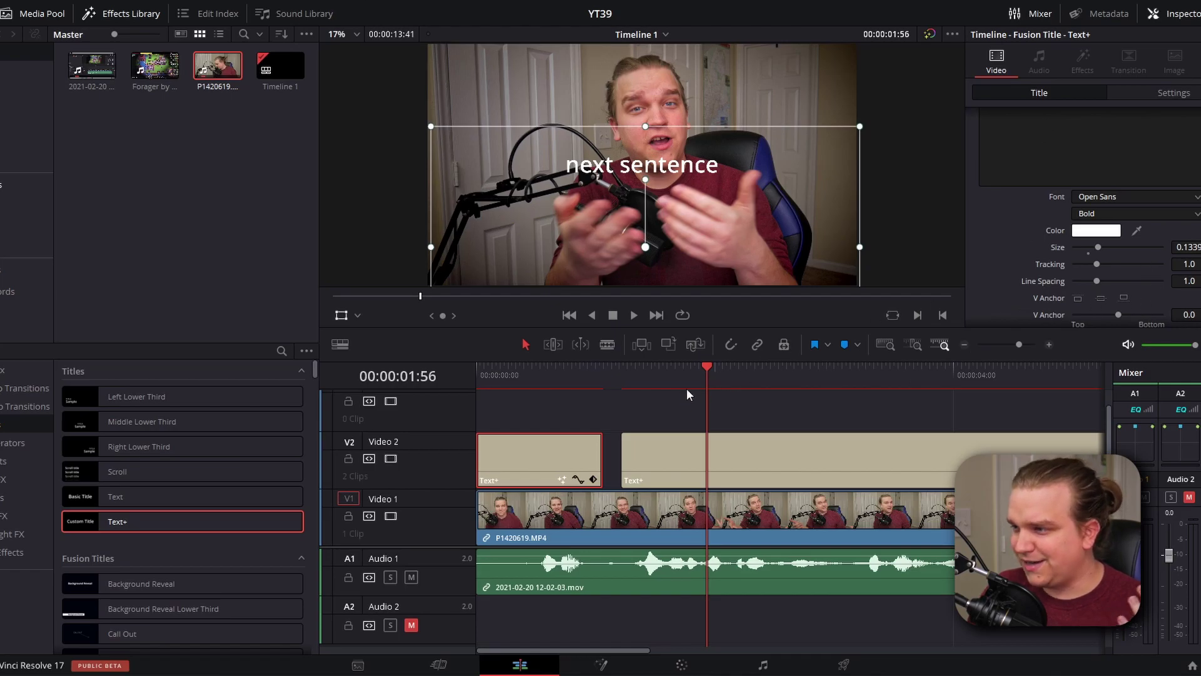
click(727, 384)
key(space)
Step: Delete the 'next sentence' caption clip from Video 2
click(689, 418)
key(Home)
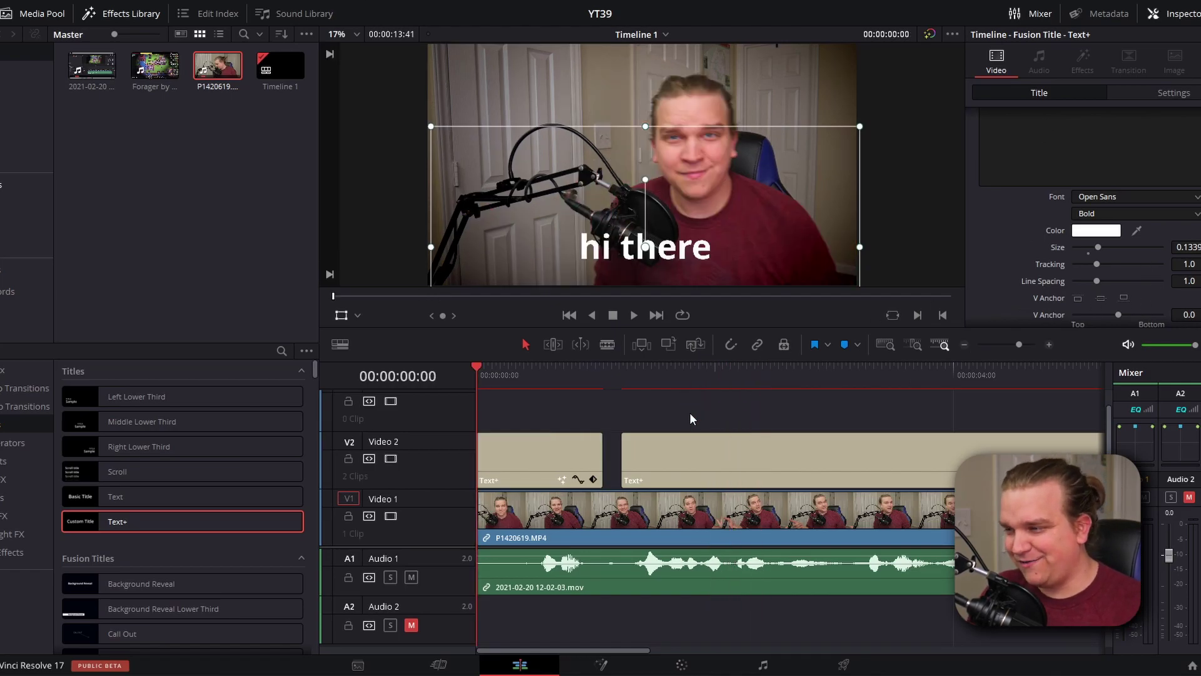
click(650, 459)
key(Delete)
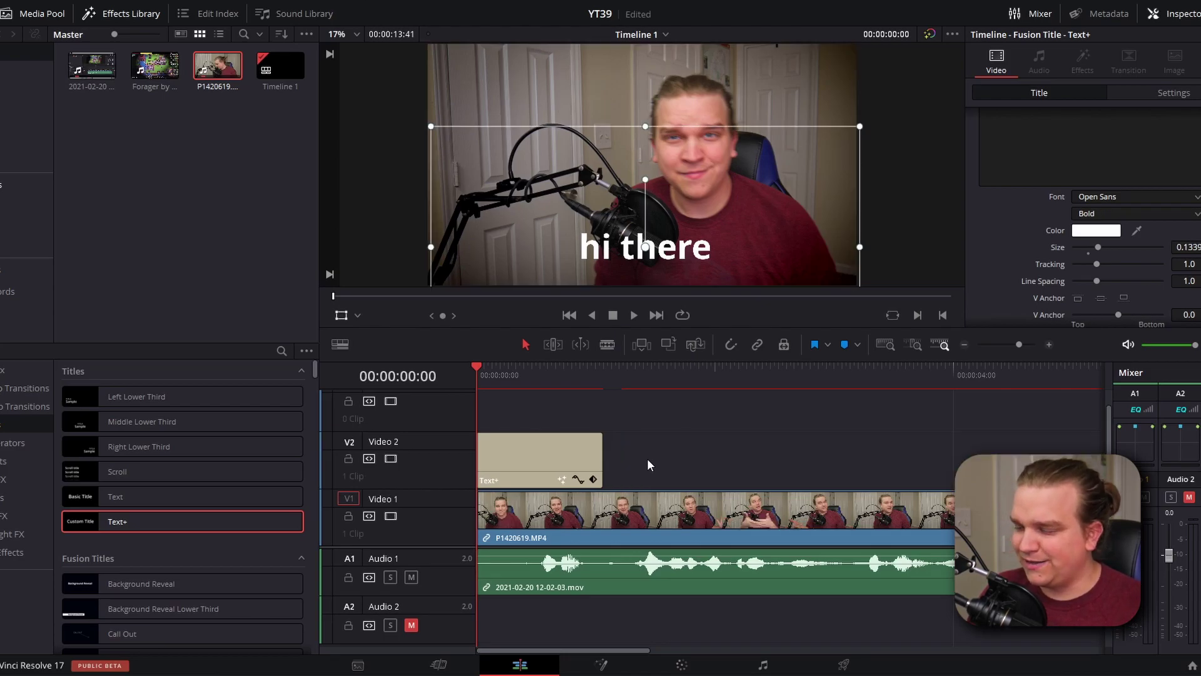
Step: Extend the 'hi there' title across the whole talking-head clip and save the project
scroll(621, 456, down, 3)
drag(500, 462, 776, 468)
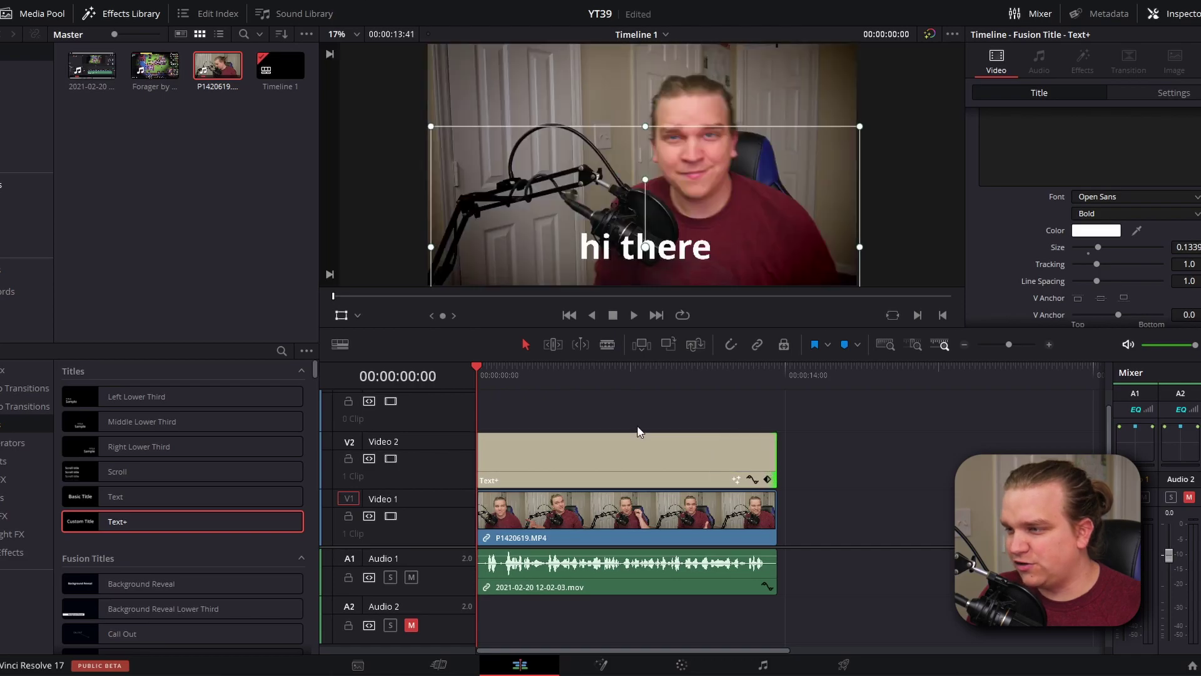
key(ctrl+s)
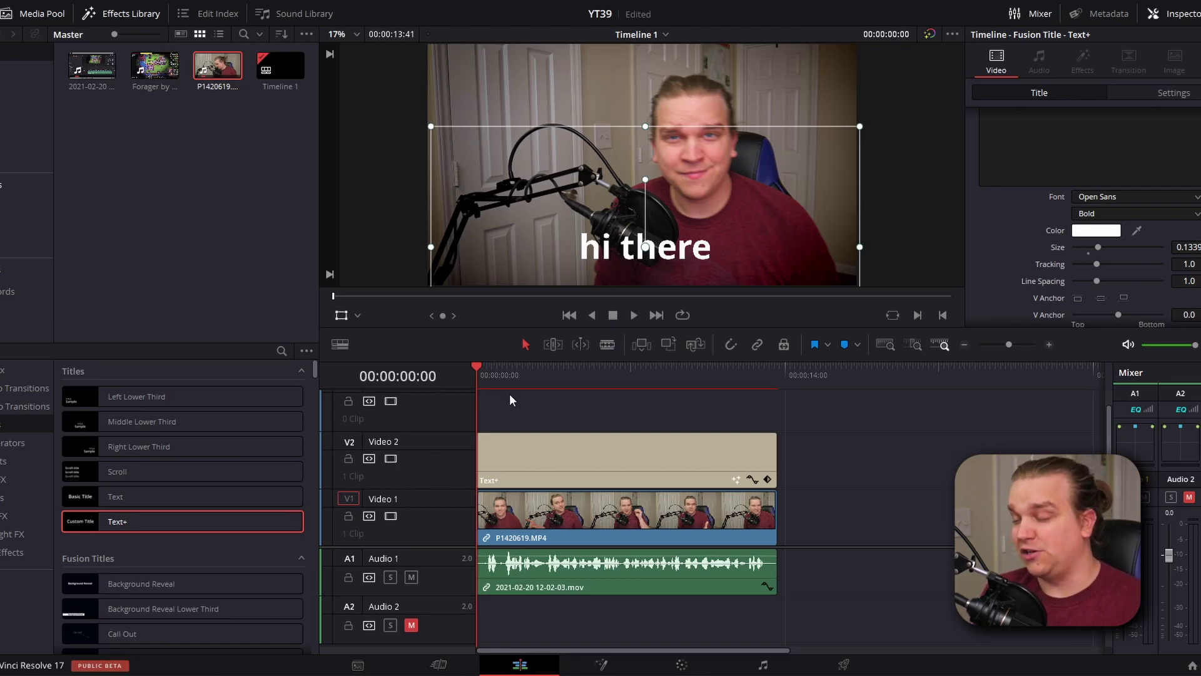
Step: Set the 'hi there' caption's font style to Open Sans Bold Italic
click(532, 456)
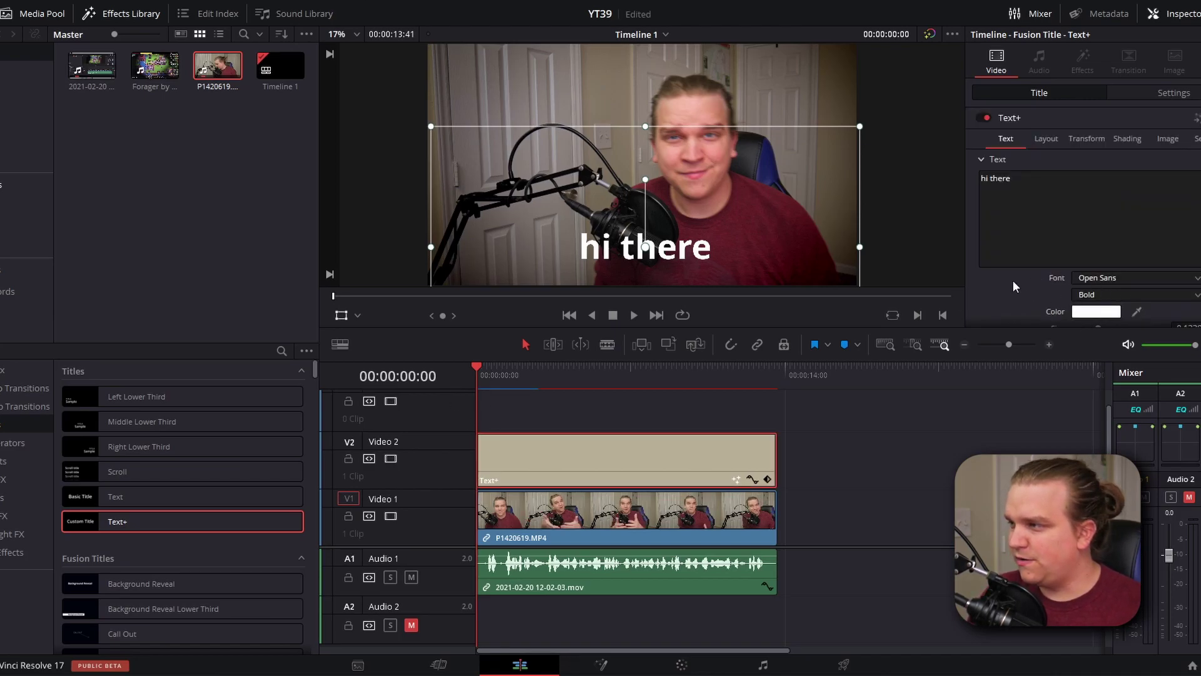
click(1105, 297)
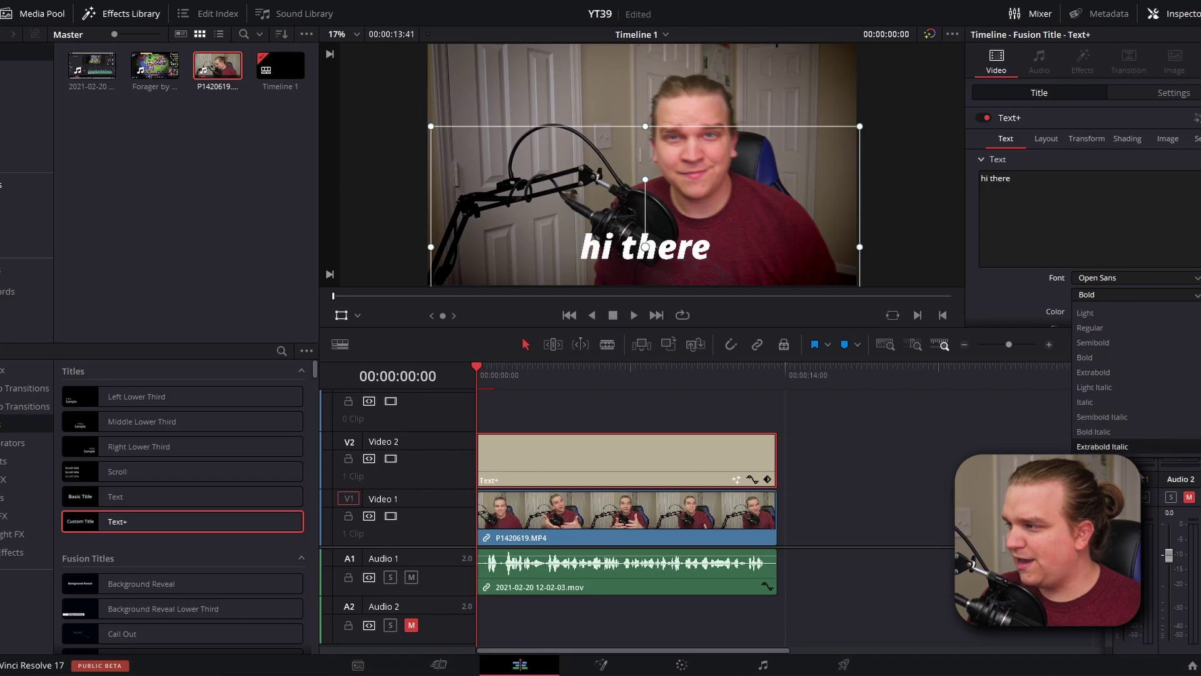
click(1131, 430)
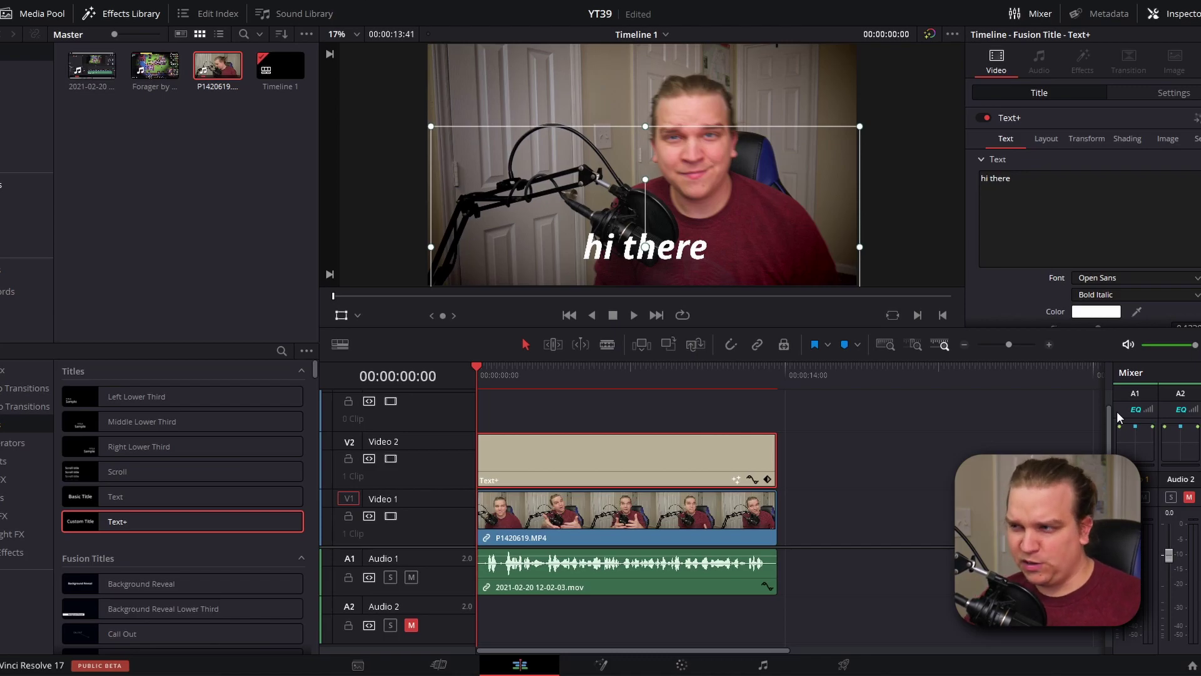
click(876, 437)
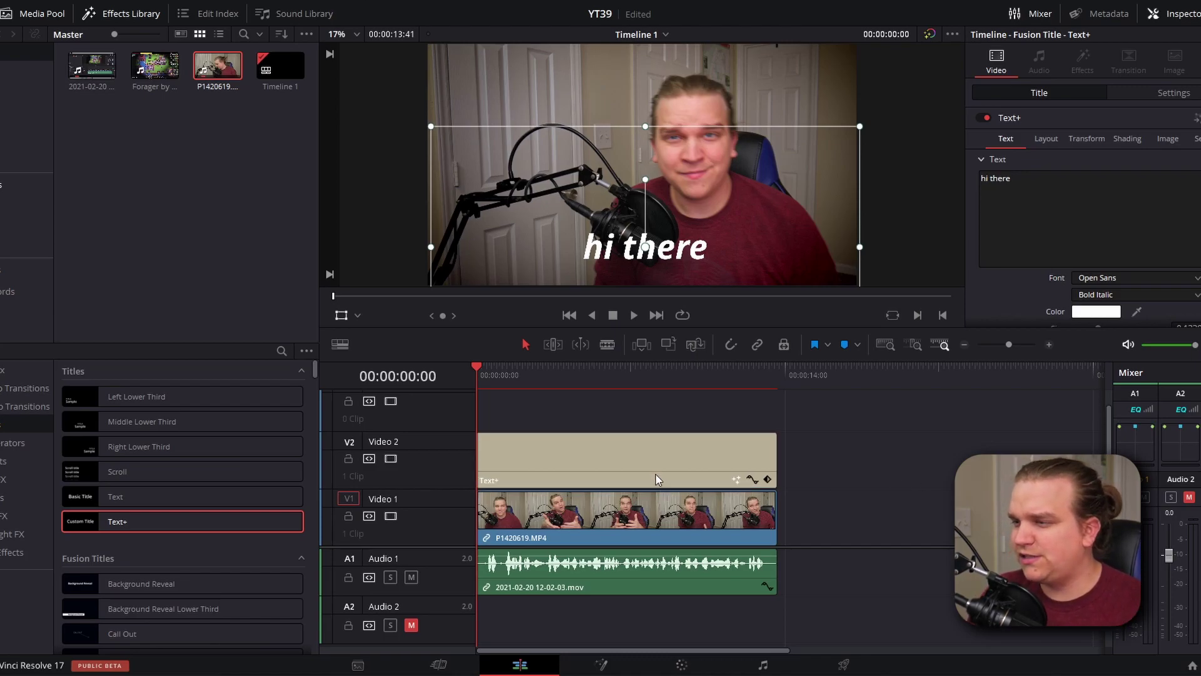
click(655, 474)
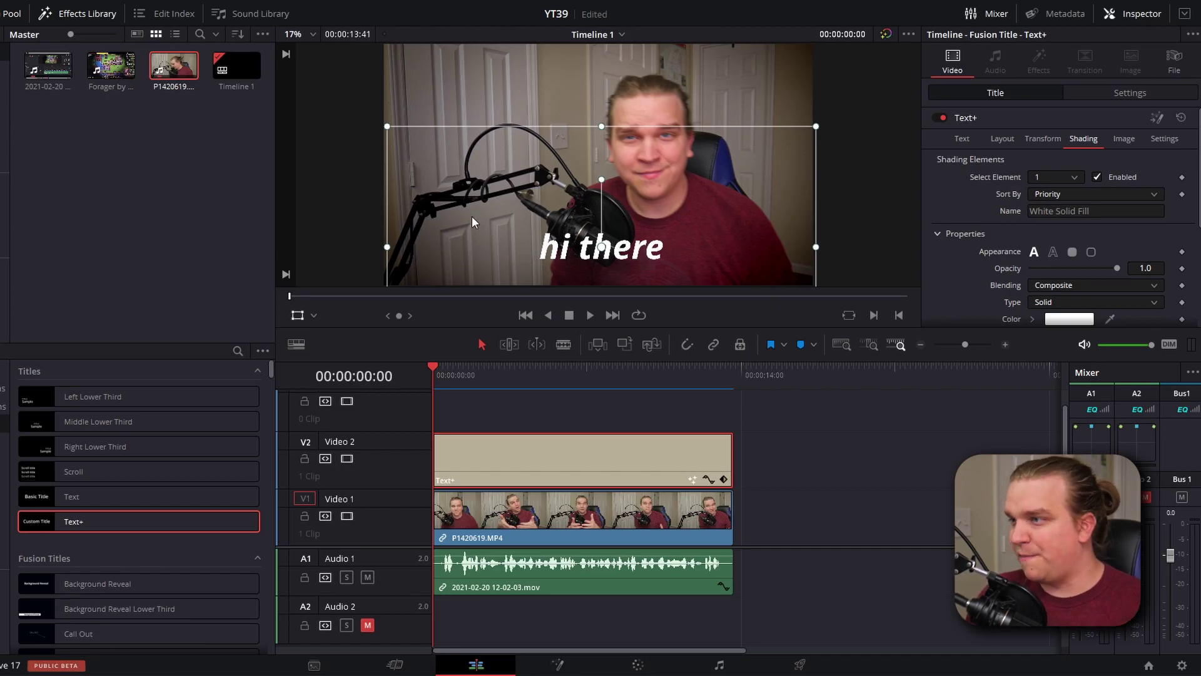
Step: Enable shading element 2 (Red Outline) and raise its thickness to 0.0843
click(1043, 177)
click(1047, 208)
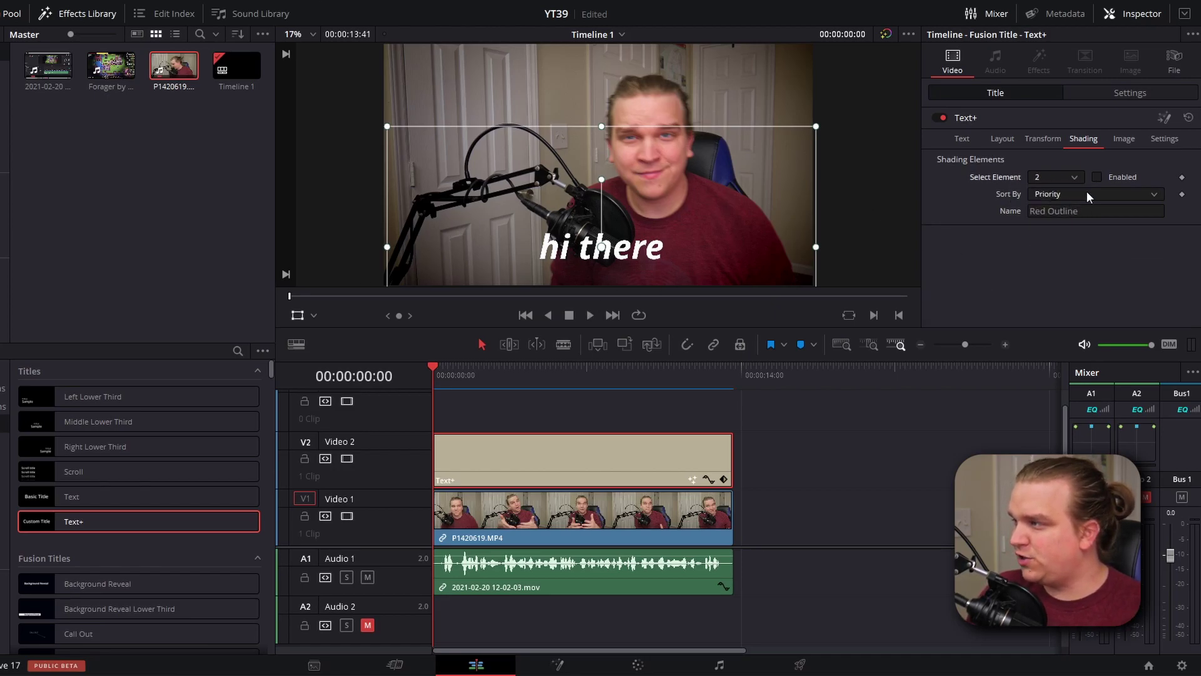
click(1102, 175)
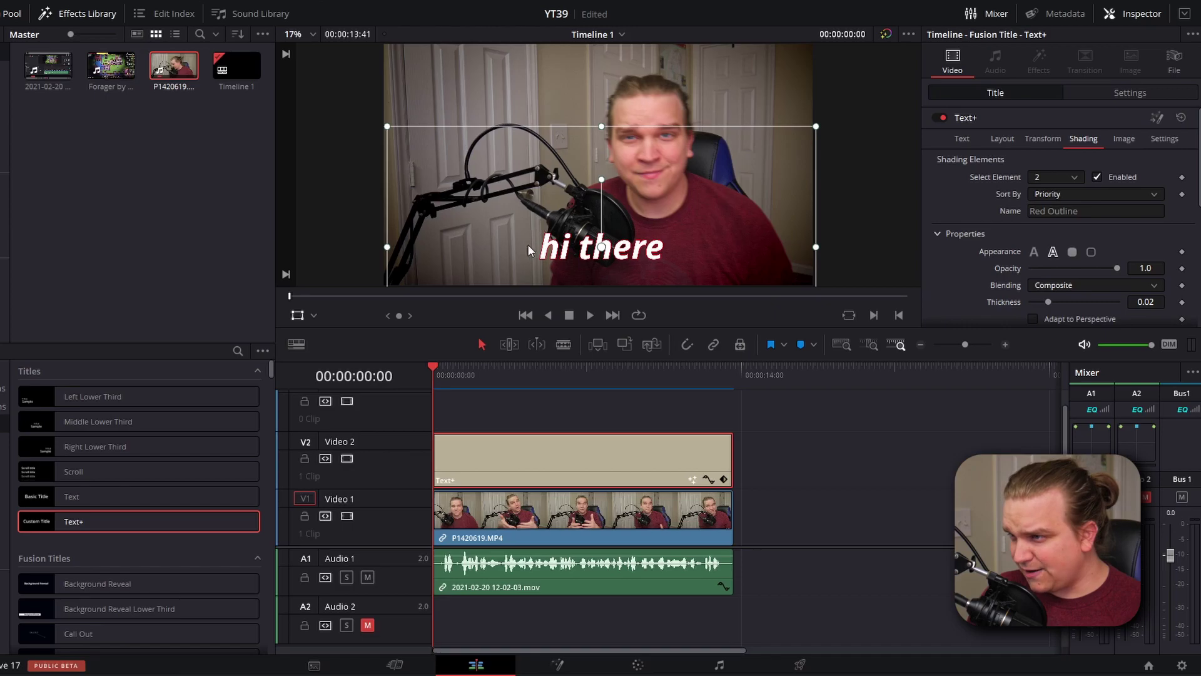
scroll(529, 247, up, 5)
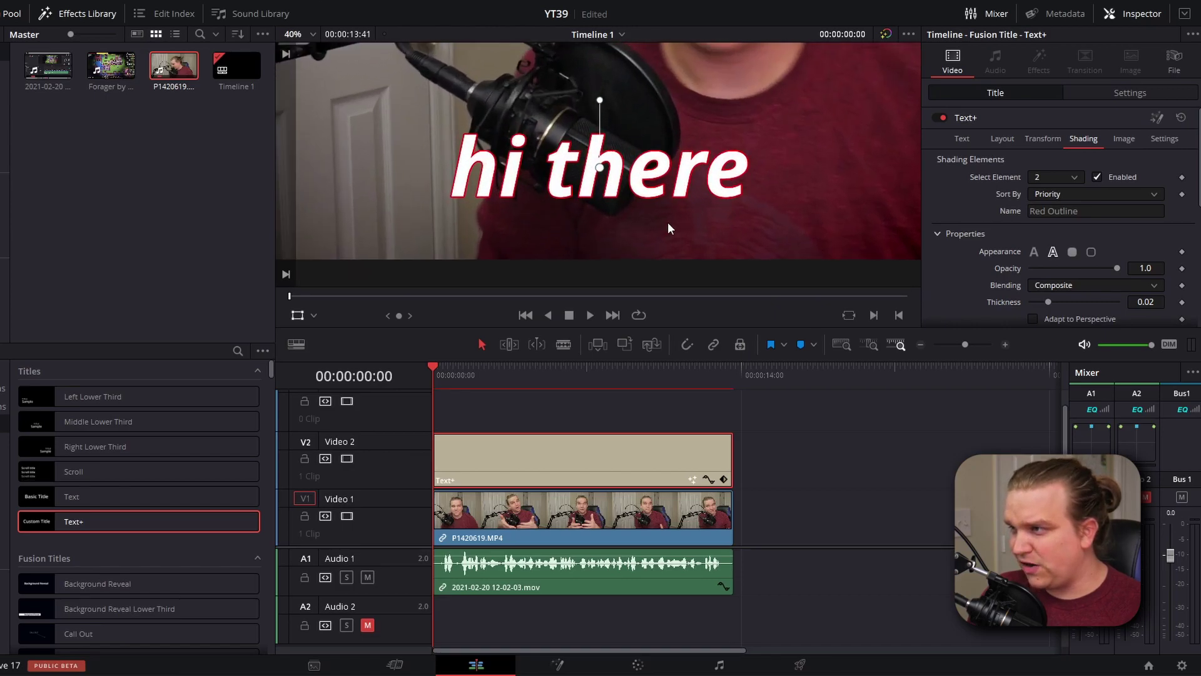
drag(686, 234, 697, 283)
scroll(971, 283, down, 3)
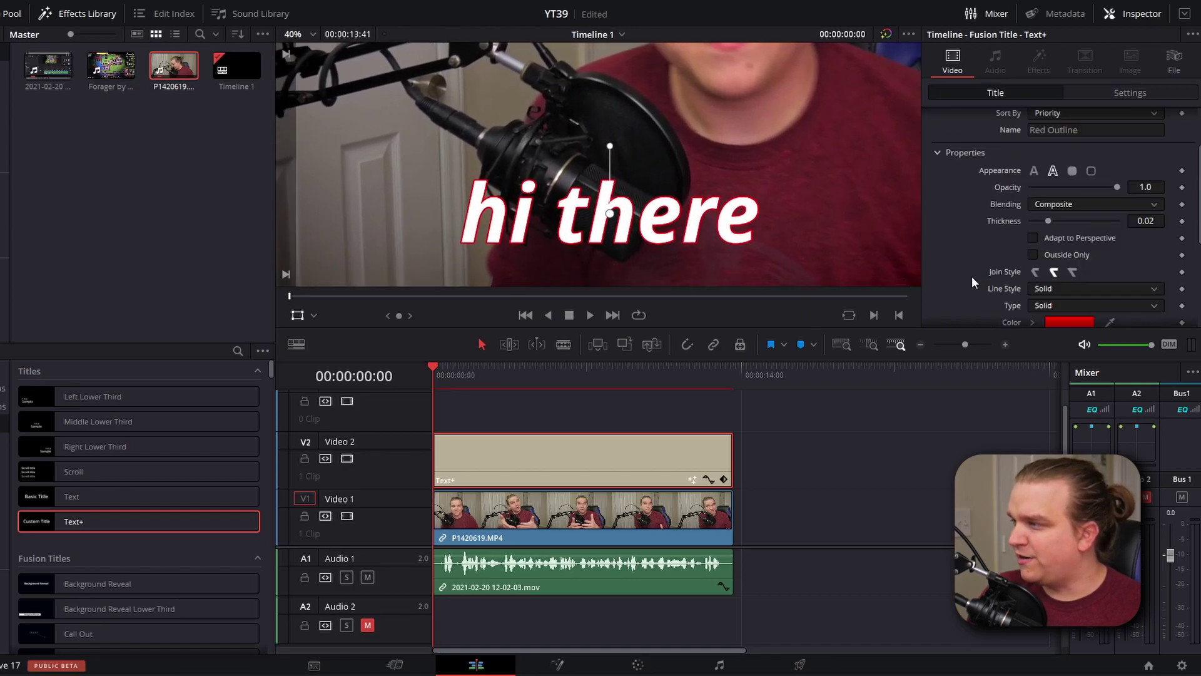
drag(1049, 219, 1103, 221)
Step: Make the outline black by setting Red to 0, and raise its Softness X/Y
scroll(1033, 256, down, 4)
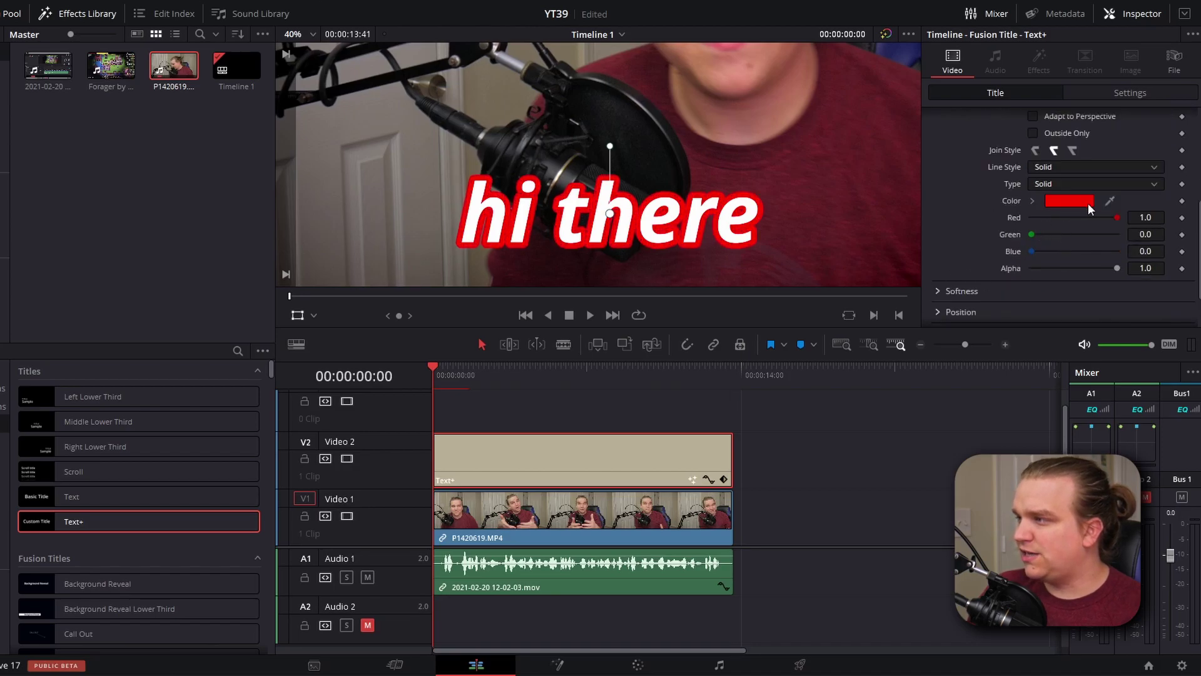
drag(1115, 221, 1009, 222)
scroll(985, 212, down, 2)
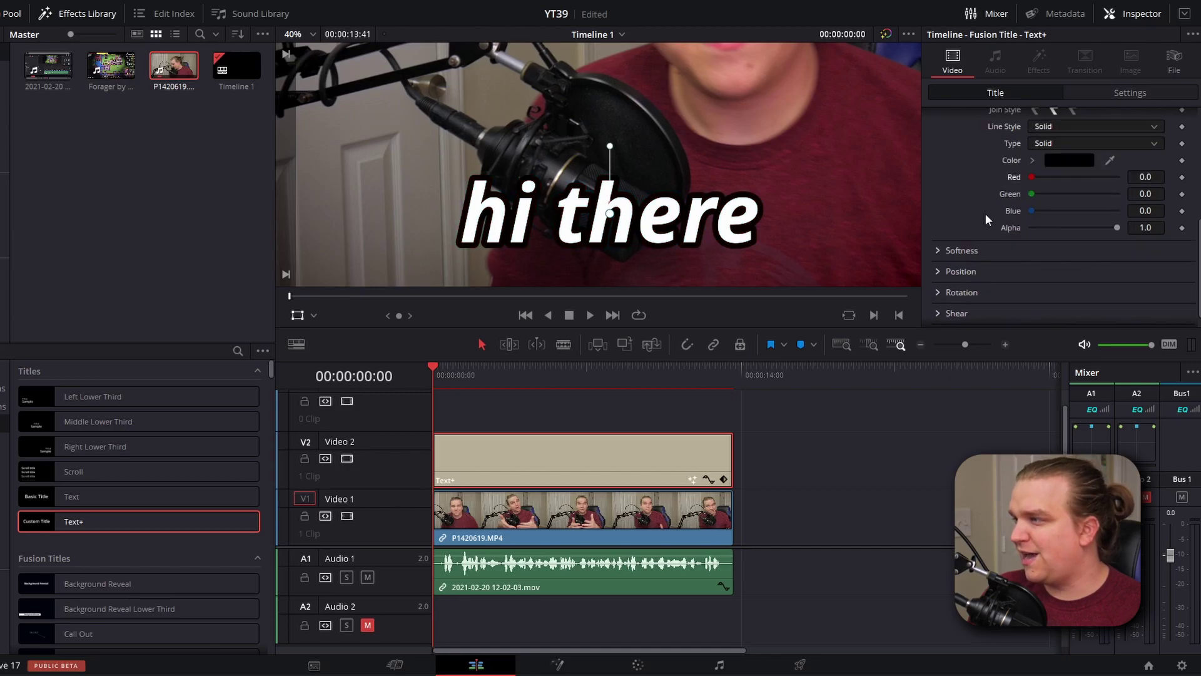
click(937, 233)
drag(1031, 250, 1090, 261)
scroll(1090, 260, down, 1)
scroll(859, 256, down, 3)
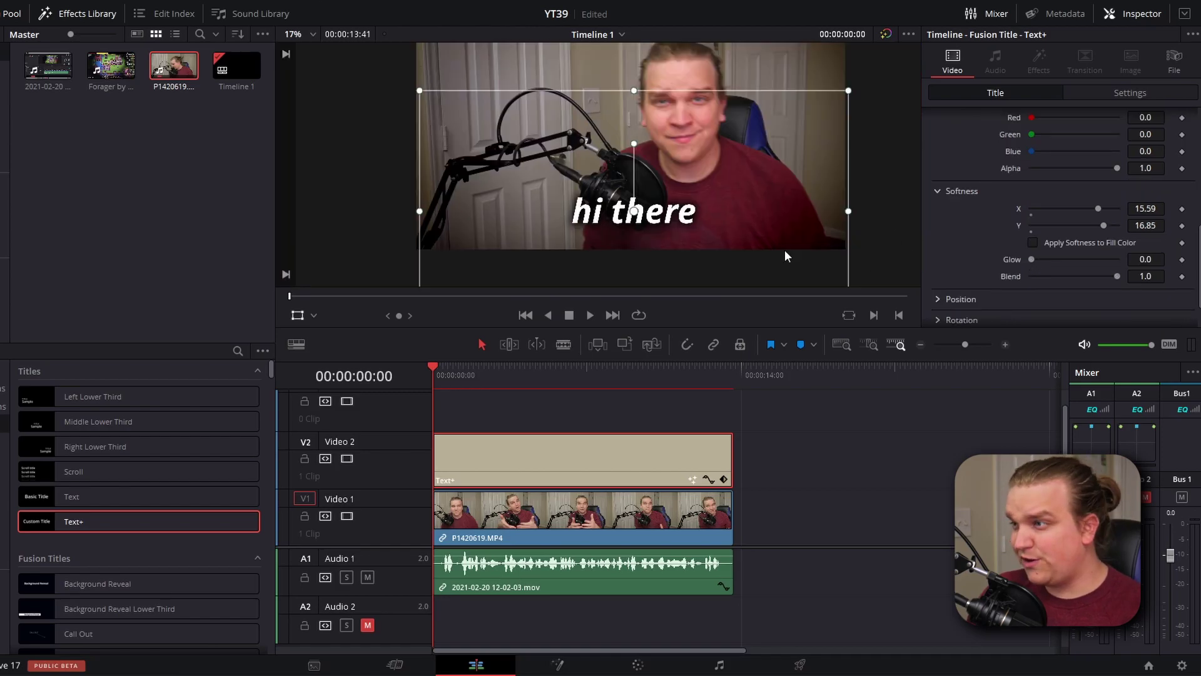
scroll(605, 269, up, 1)
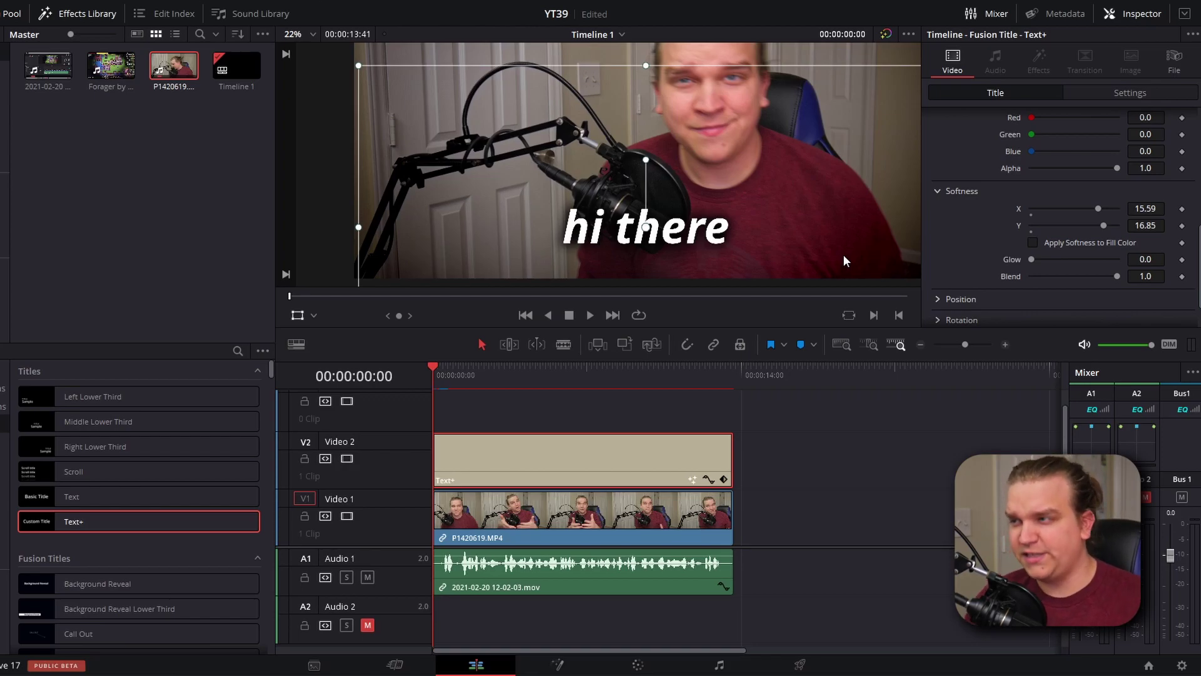
Step: Select the existing 'hi there' text in the title's Text settings
click(841, 541)
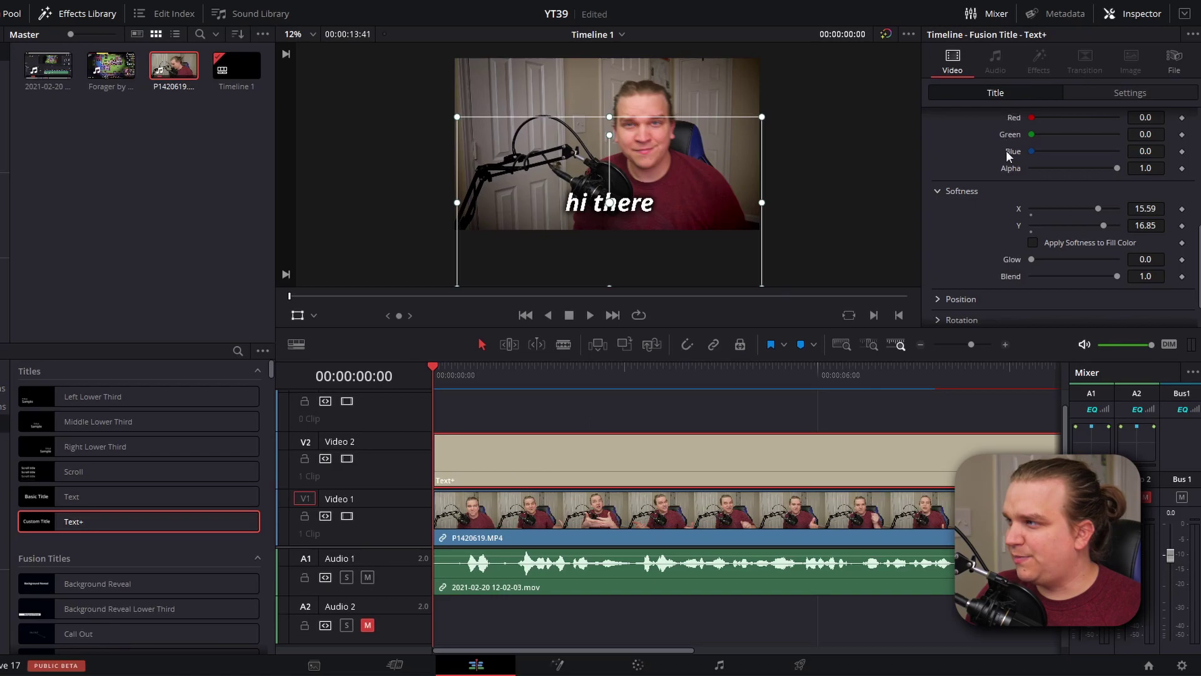
scroll(1001, 147, up, 5)
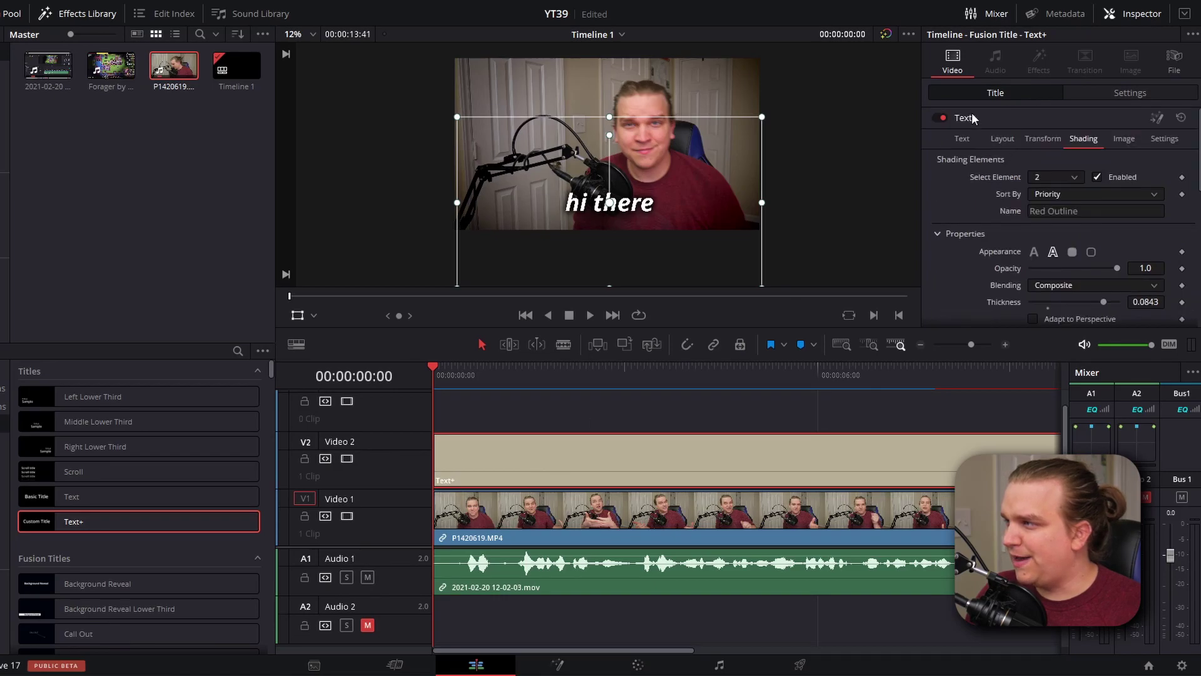
click(963, 137)
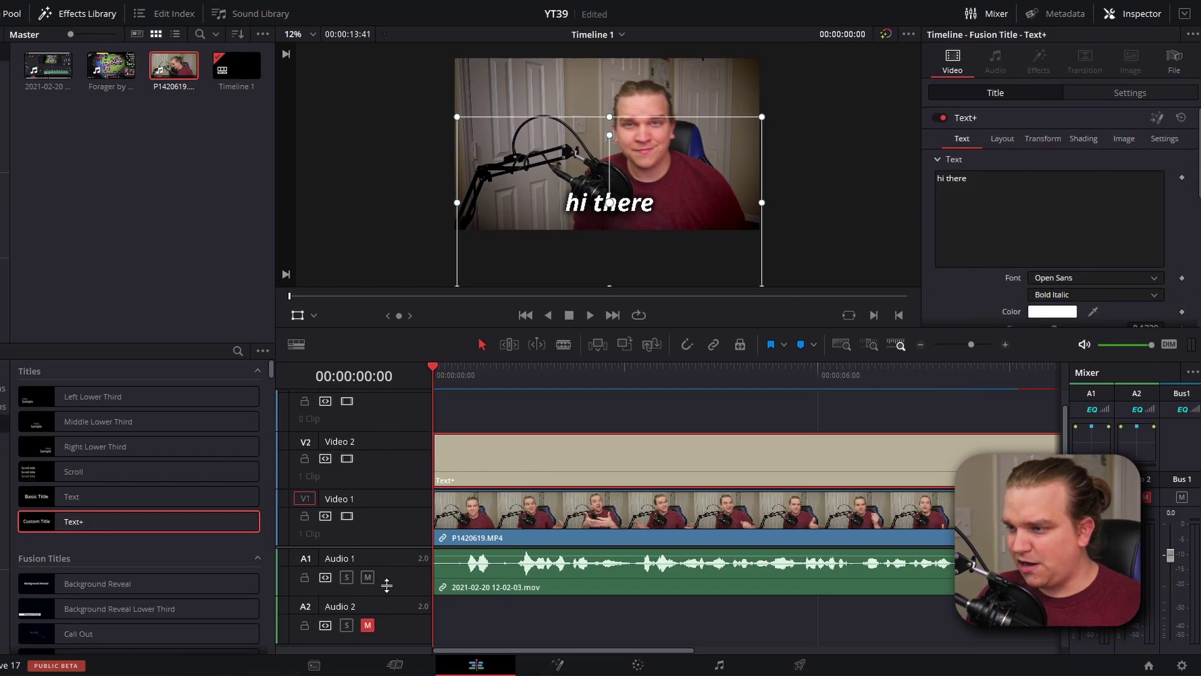
click(1063, 248)
Step: Delete the 'hi there' text so the title starts blank
key(BackSpace)
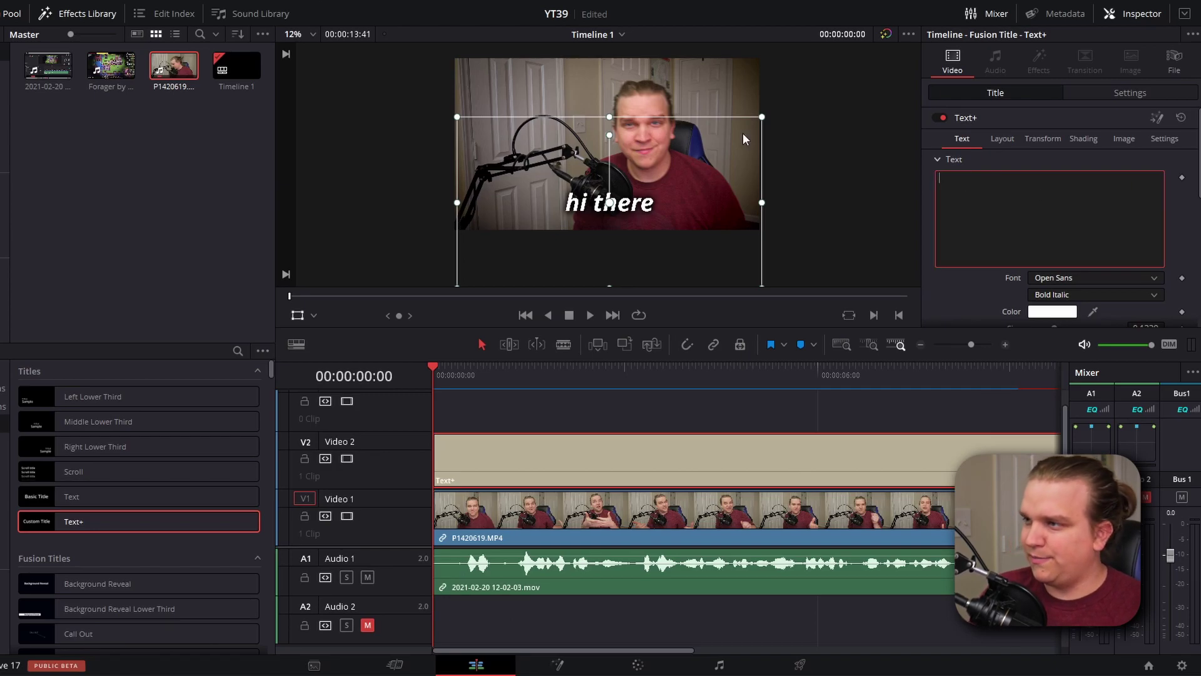
click(578, 418)
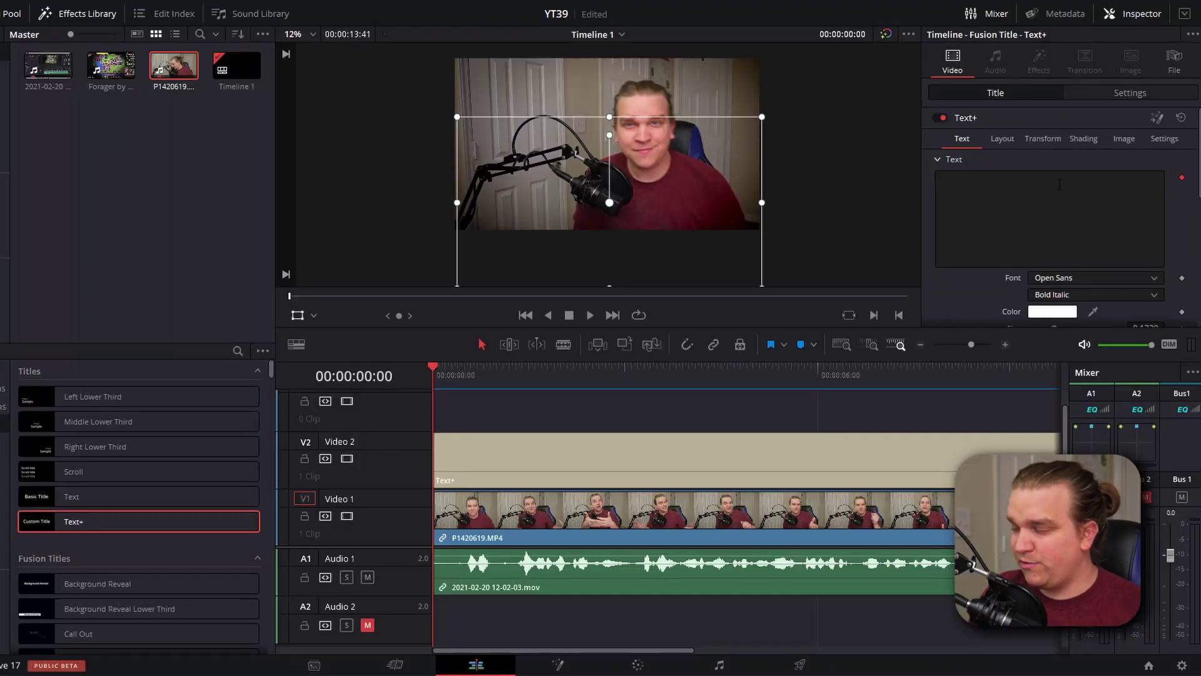
Step: Find the greeting at 00:00:00:35 and make the caption read 'Hi there.' from there
key(space)
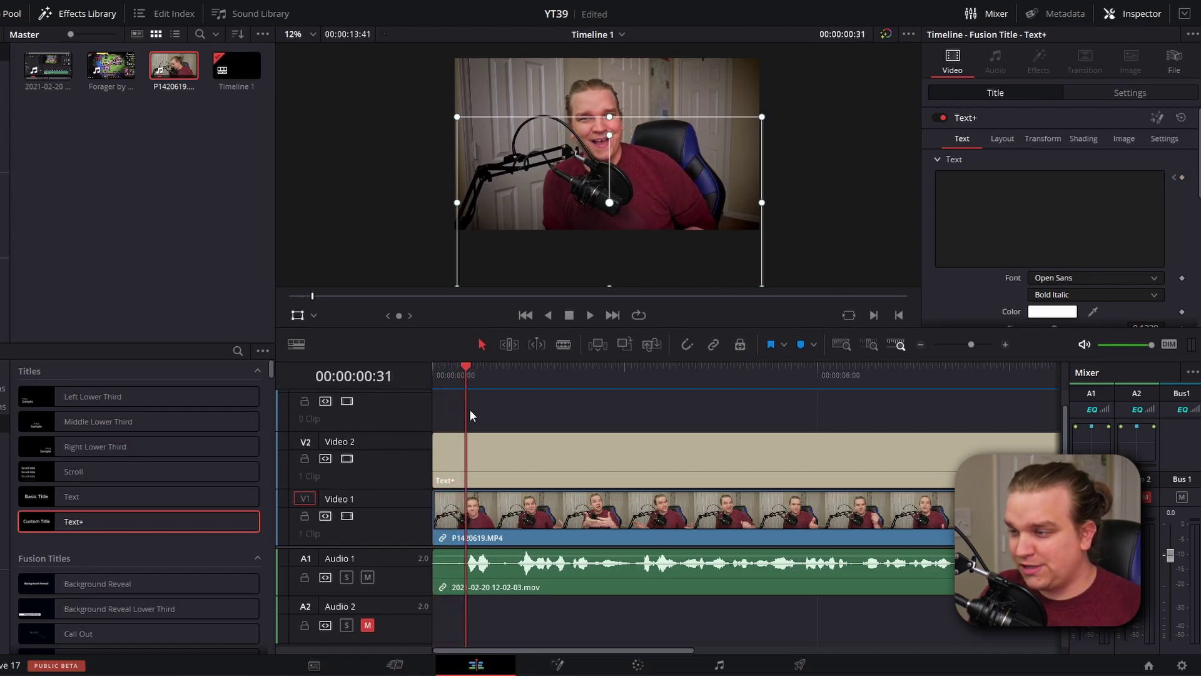
click(460, 376)
key(space)
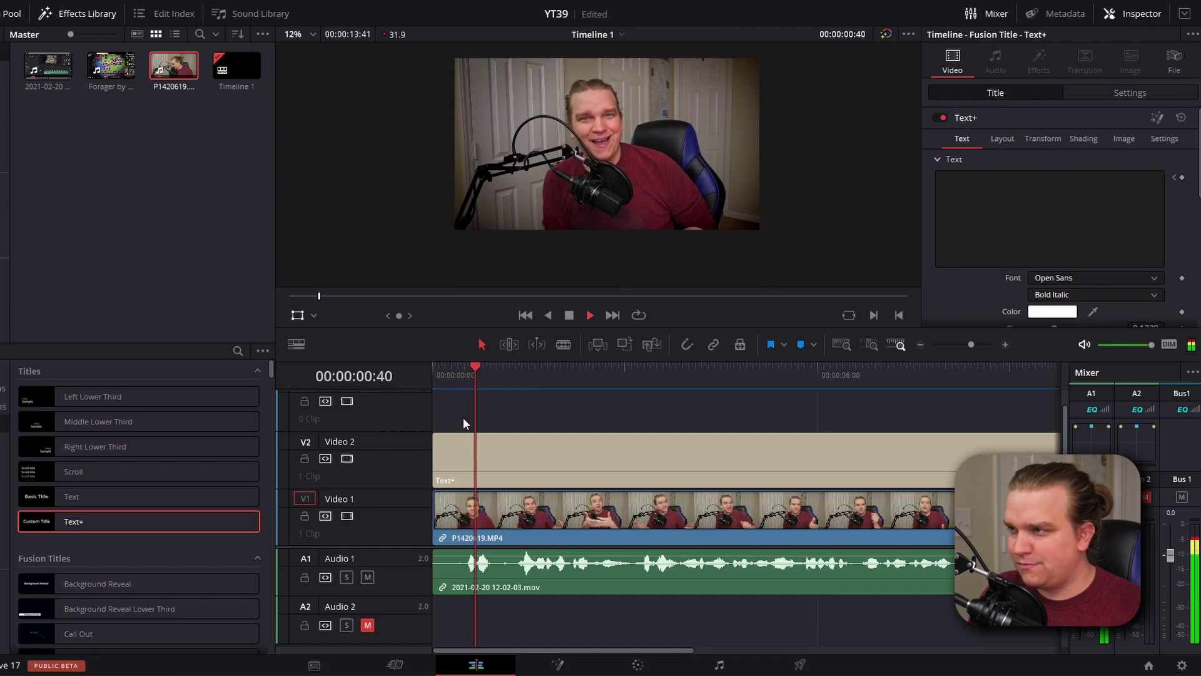
click(466, 376)
click(461, 378)
drag(461, 381, 471, 385)
click(485, 454)
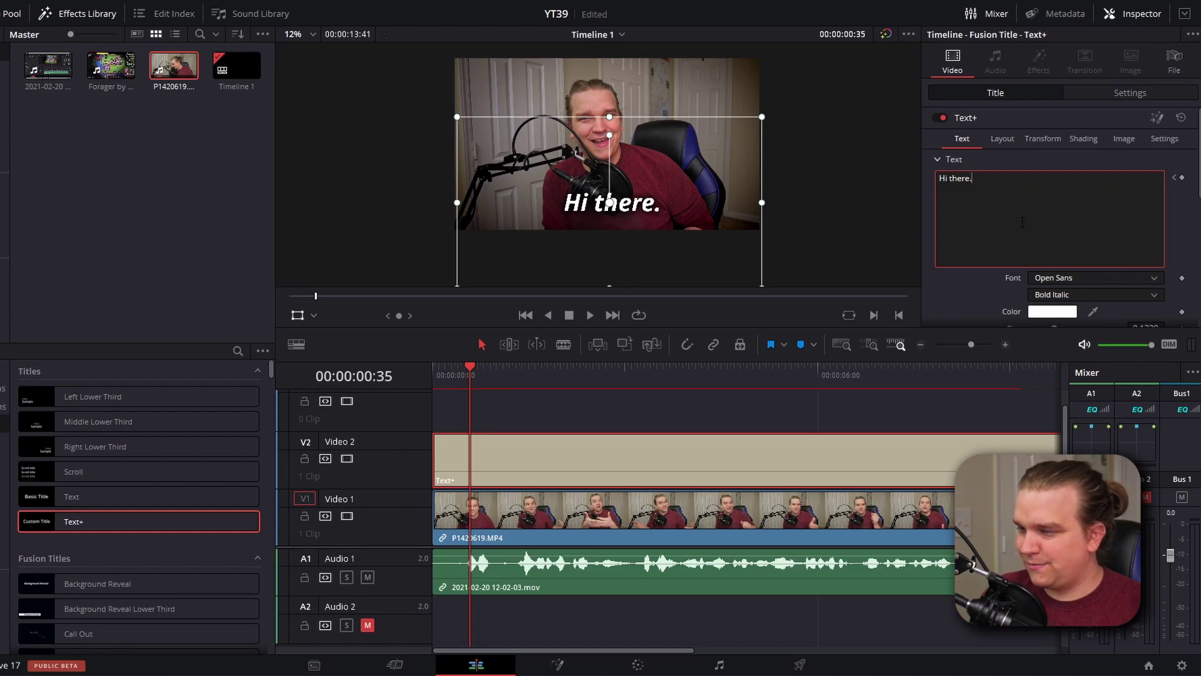
click(634, 418)
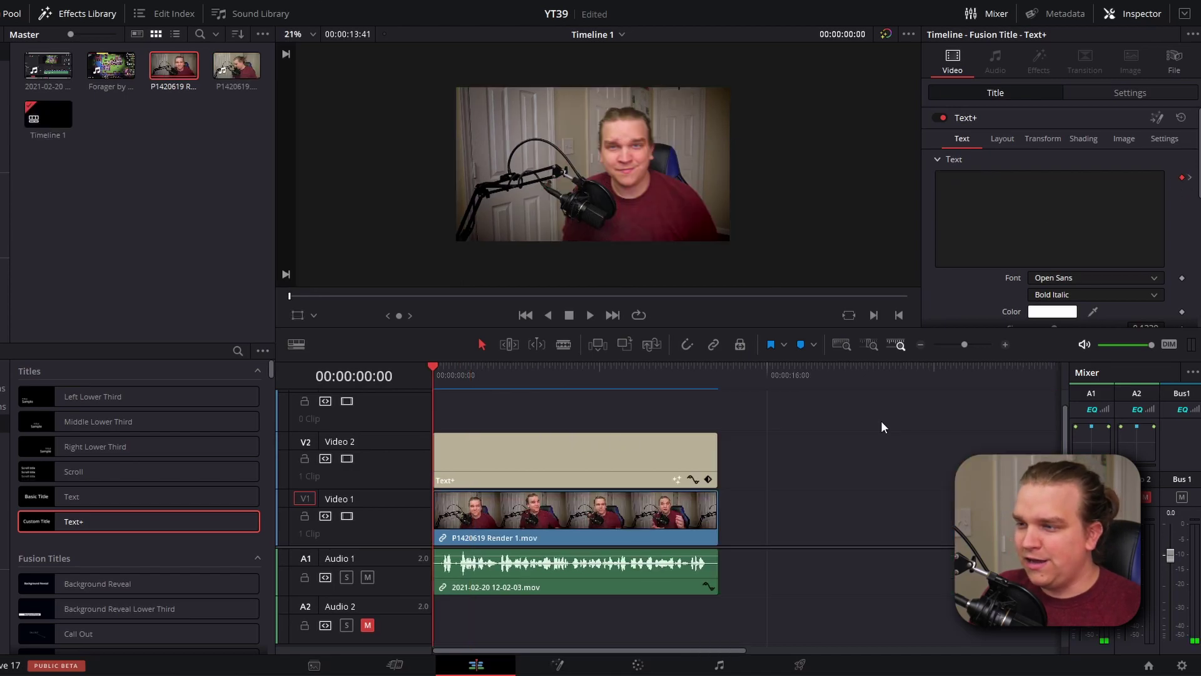
Step: Play the timeline to locate where 'Today we're going to talk' begins
key(space)
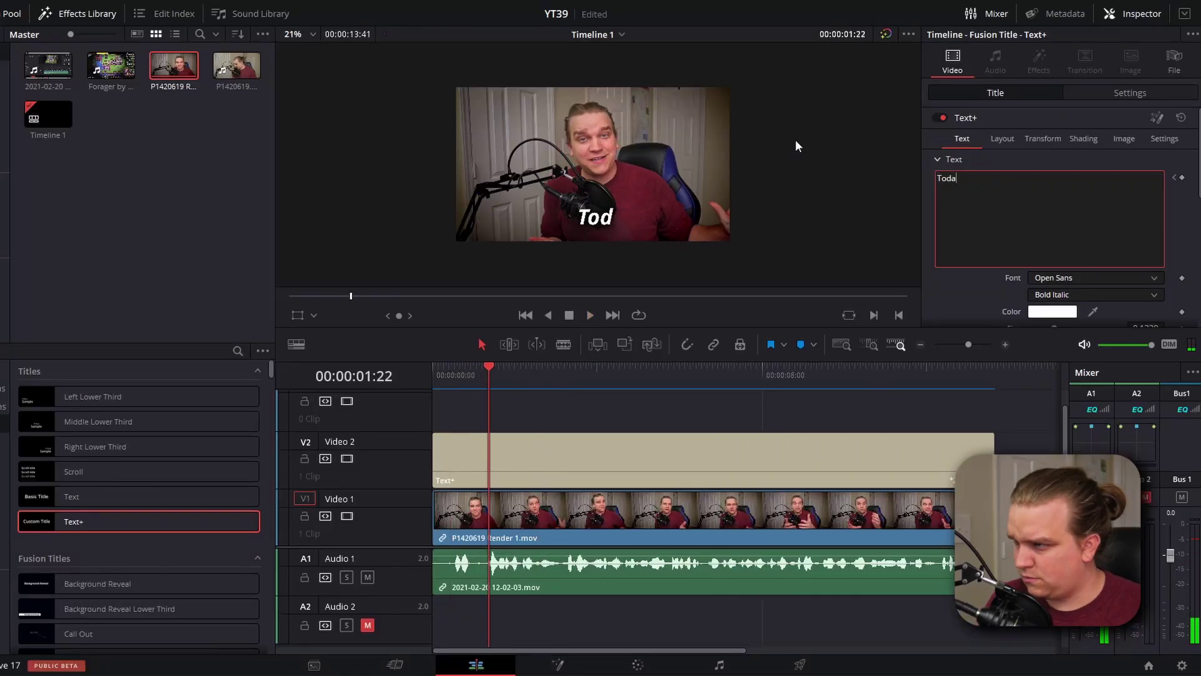
Step: Keyframe successive captions 'Today we're going to talk' and 'And, more specifically,' at their phrases
text(y we're going to talk)
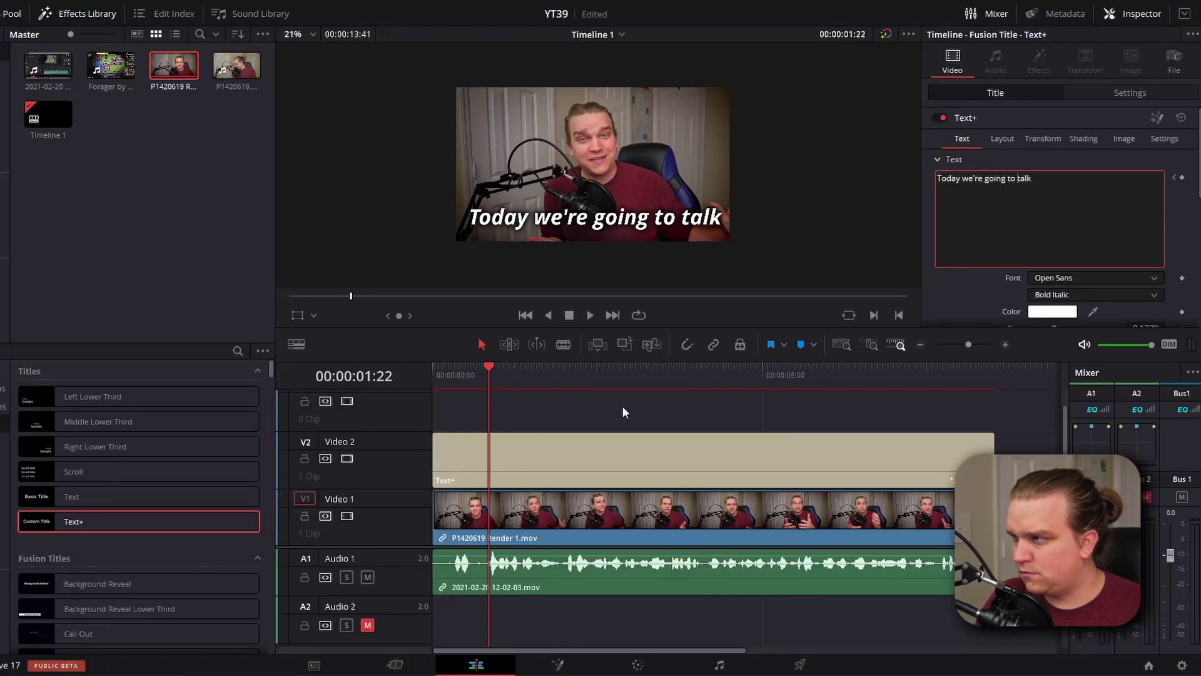
click(523, 373)
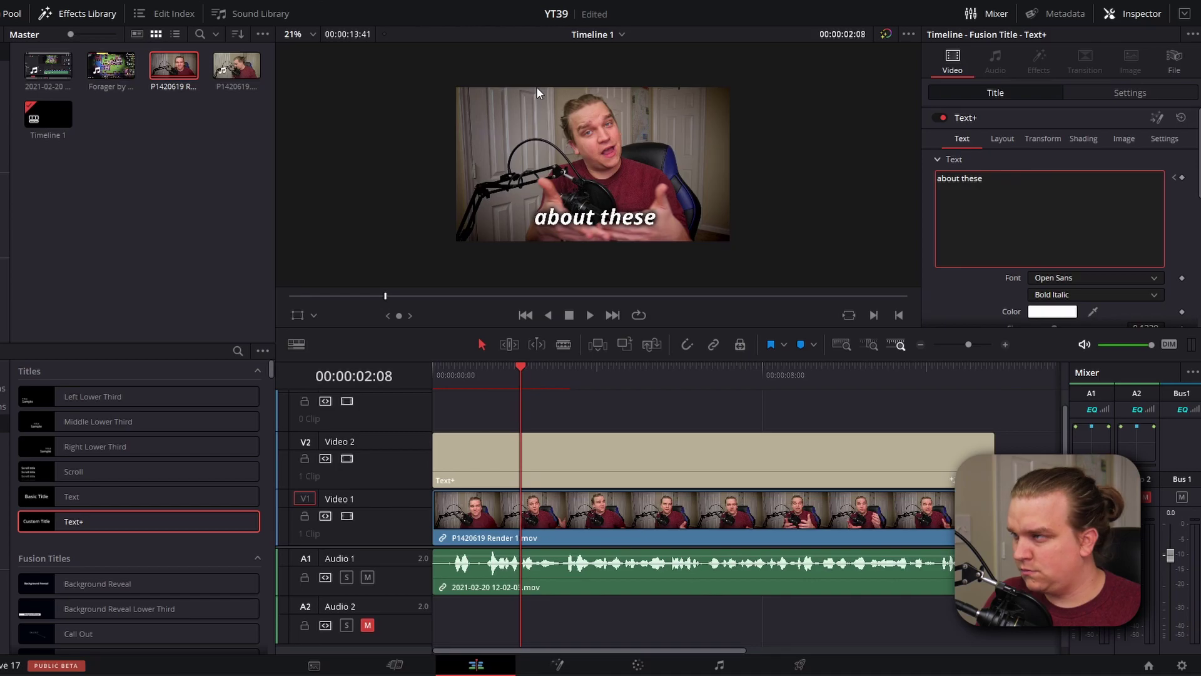
text(.)
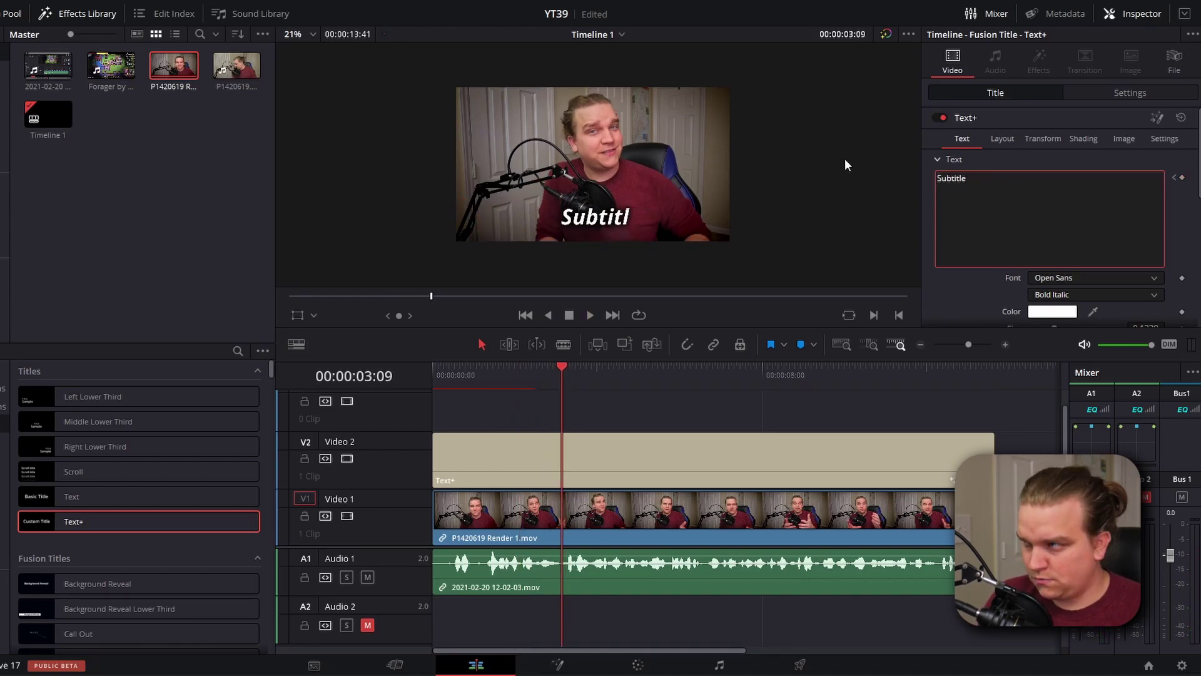
text(es.)
click(587, 378)
text(A)
text(ecifically,)
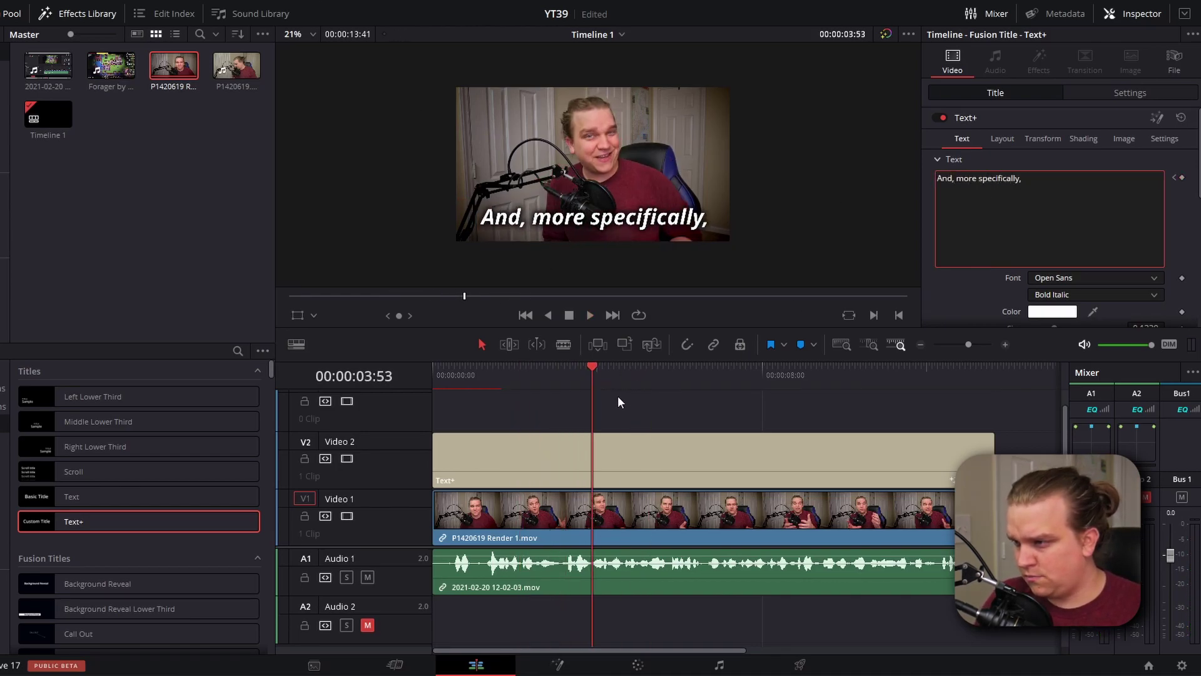
Step: Keyframe 'my favorite method', then a two-line caption ending 'these subtitles'
click(641, 374)
text(m)
text(y favorite method)
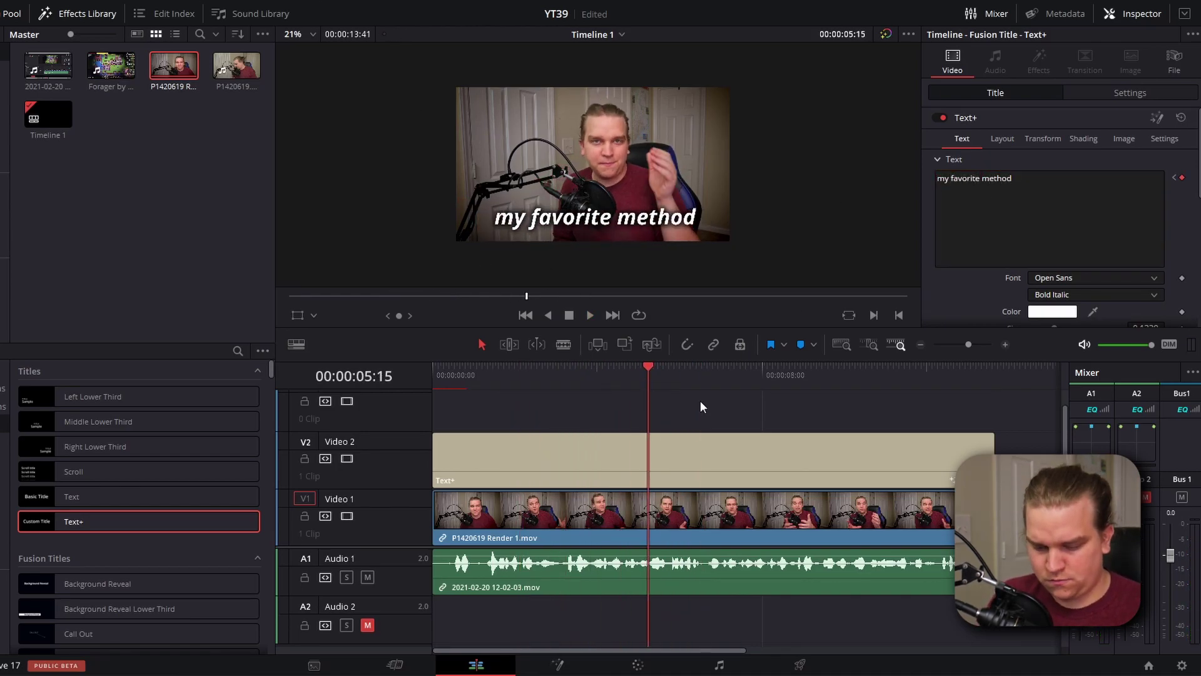
click(704, 375)
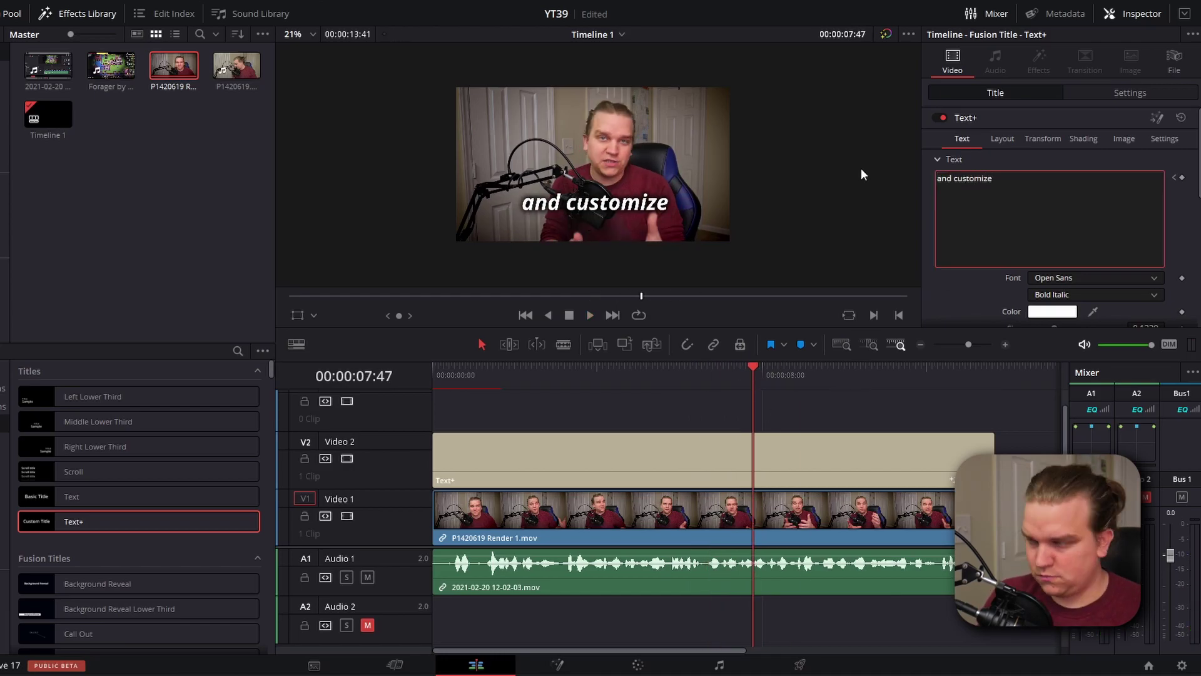
key(Return)
text(these subtitles)
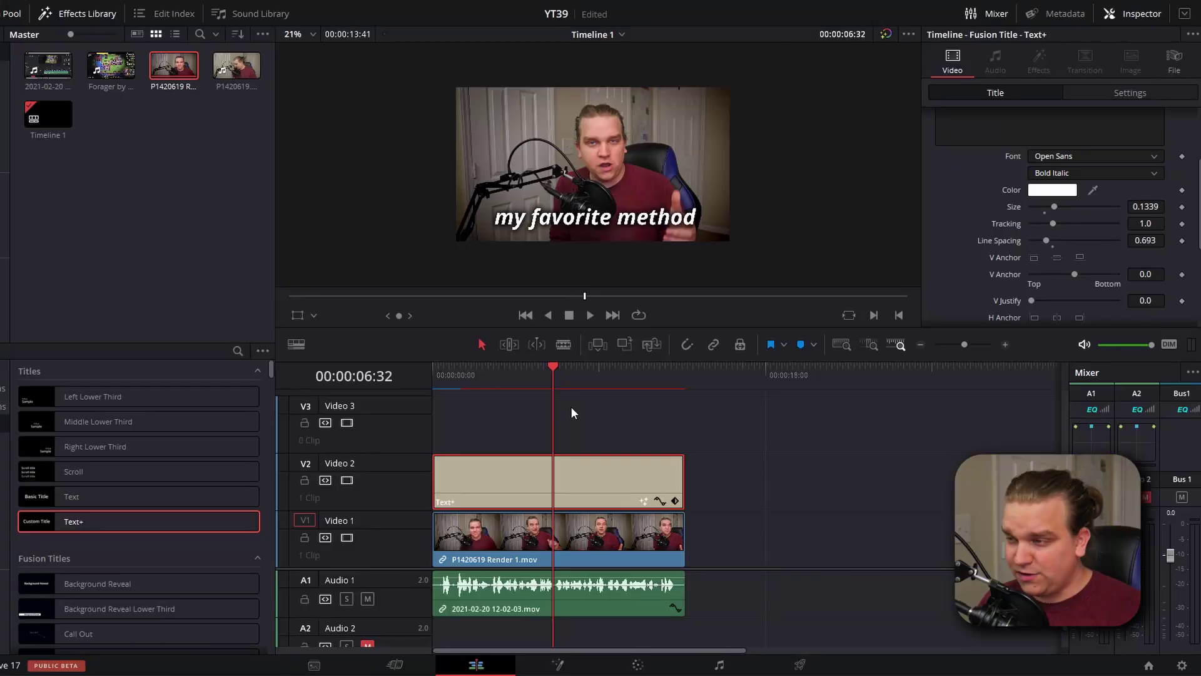
drag(554, 373, 590, 375)
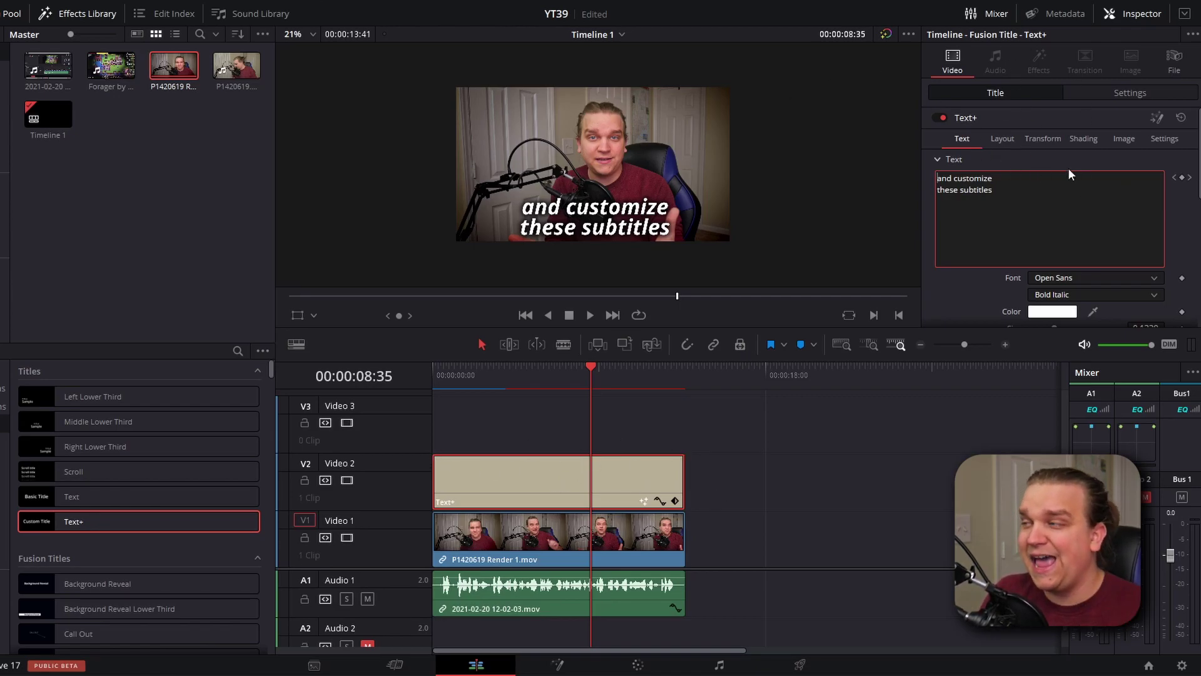
click(453, 371)
key(ctrl+equal)
click(478, 370)
click(504, 392)
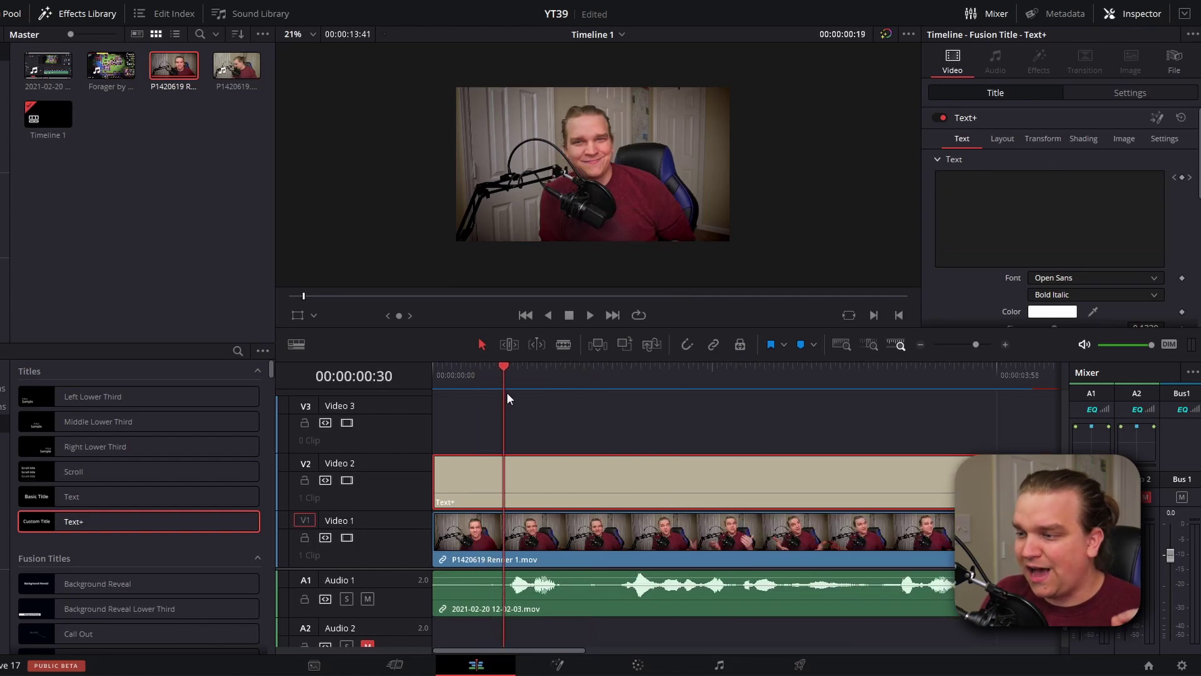
mouse_move(501, 378)
mouse_down()
mouse_move(513, 385)
mouse_move(501, 388)
mouse_up()
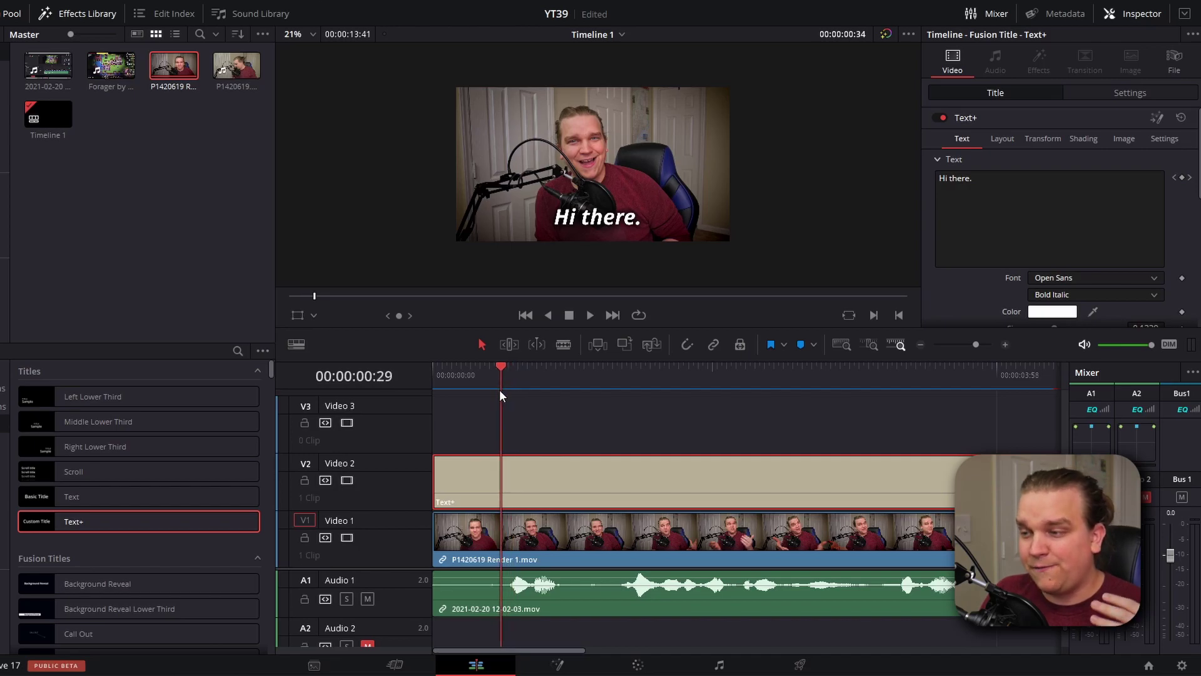
click(517, 410)
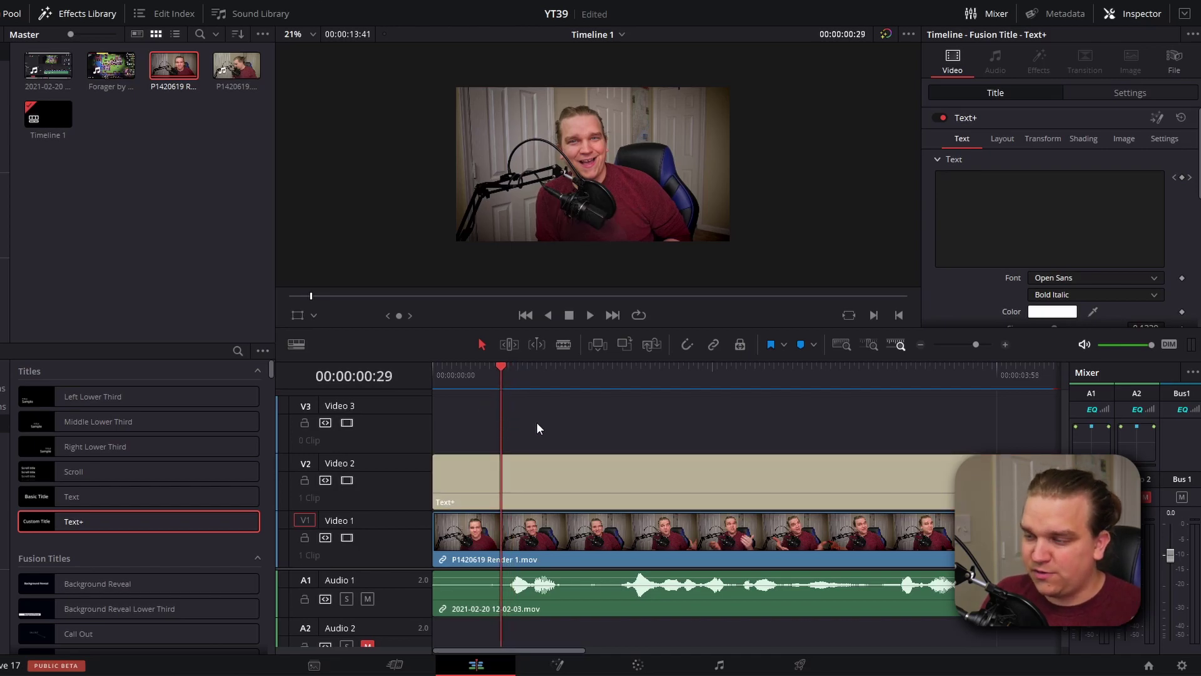
click(515, 372)
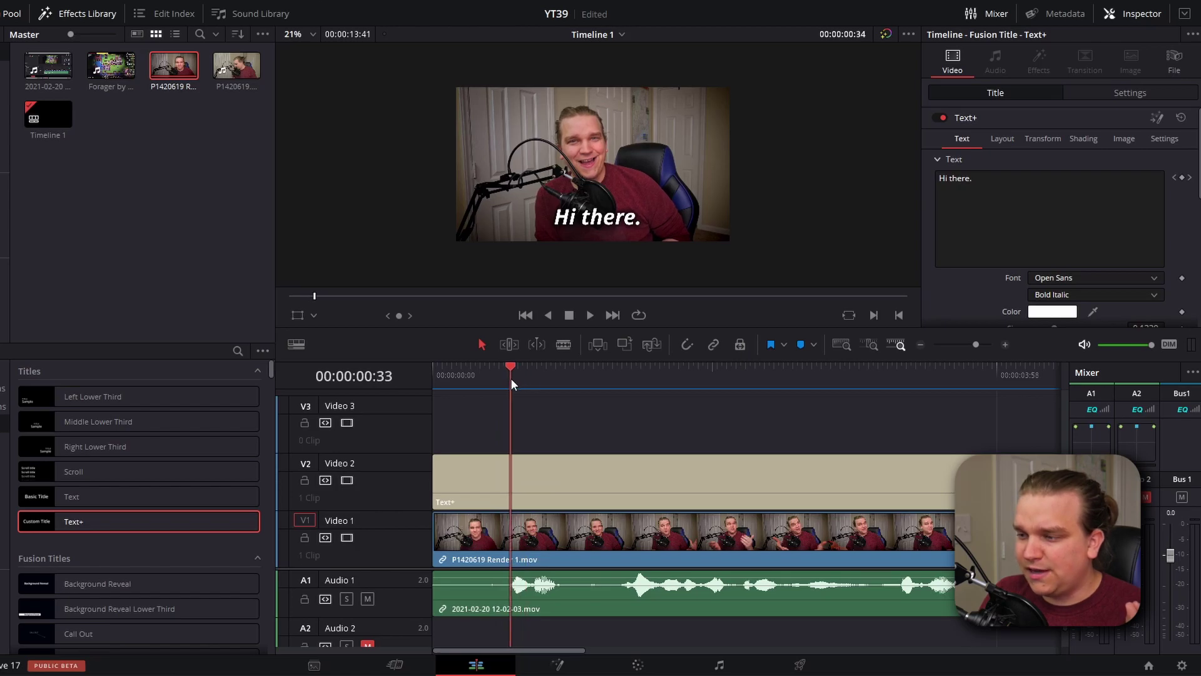
click(498, 385)
drag(498, 387, 496, 390)
drag(494, 394, 497, 393)
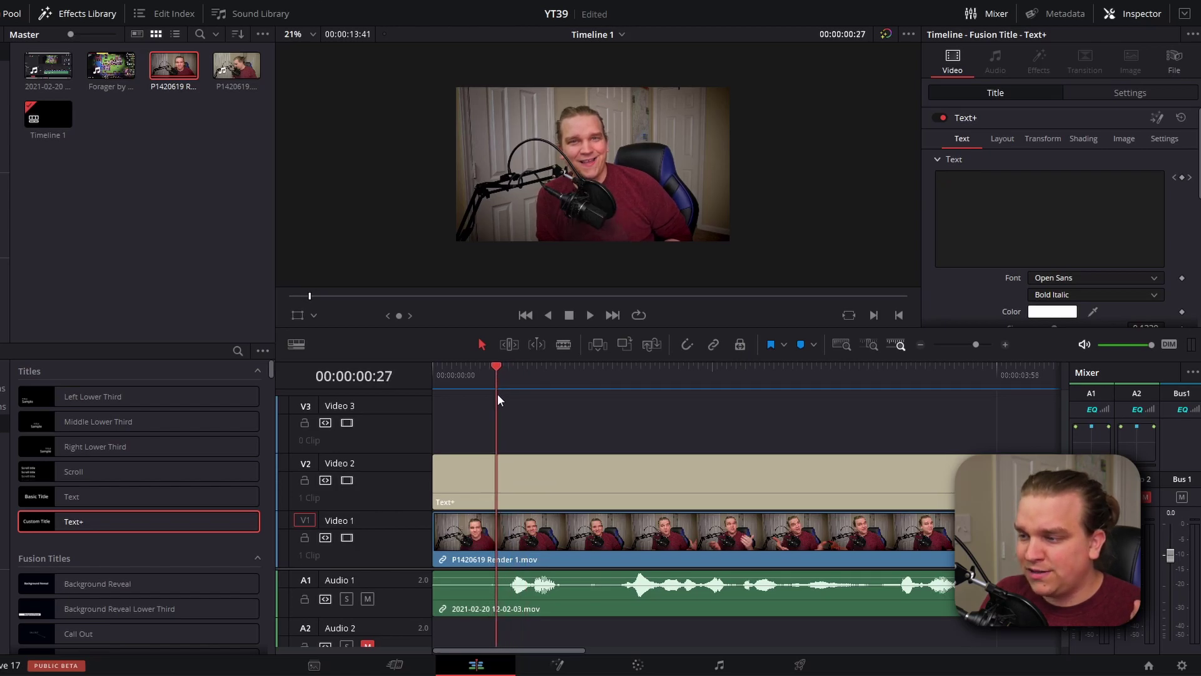
click(525, 491)
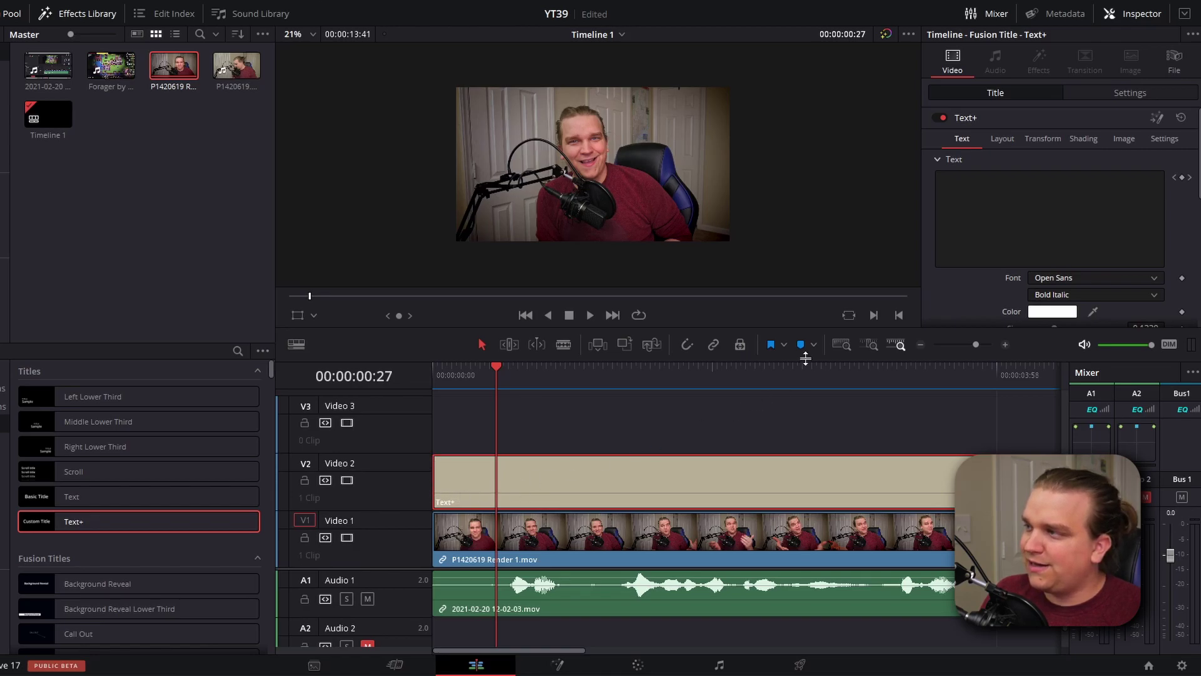
click(1159, 119)
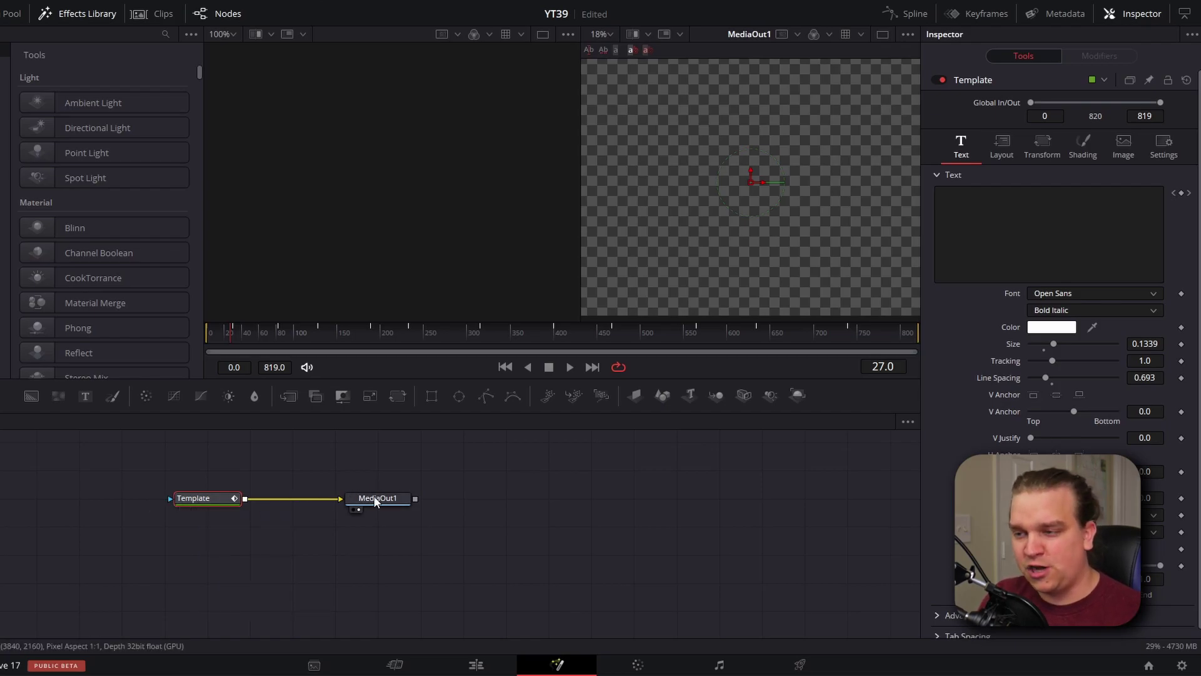
Step: In Fusion, select the Template node and display its Styled Text animation curve in the Spline editor
mouse_move(380, 503)
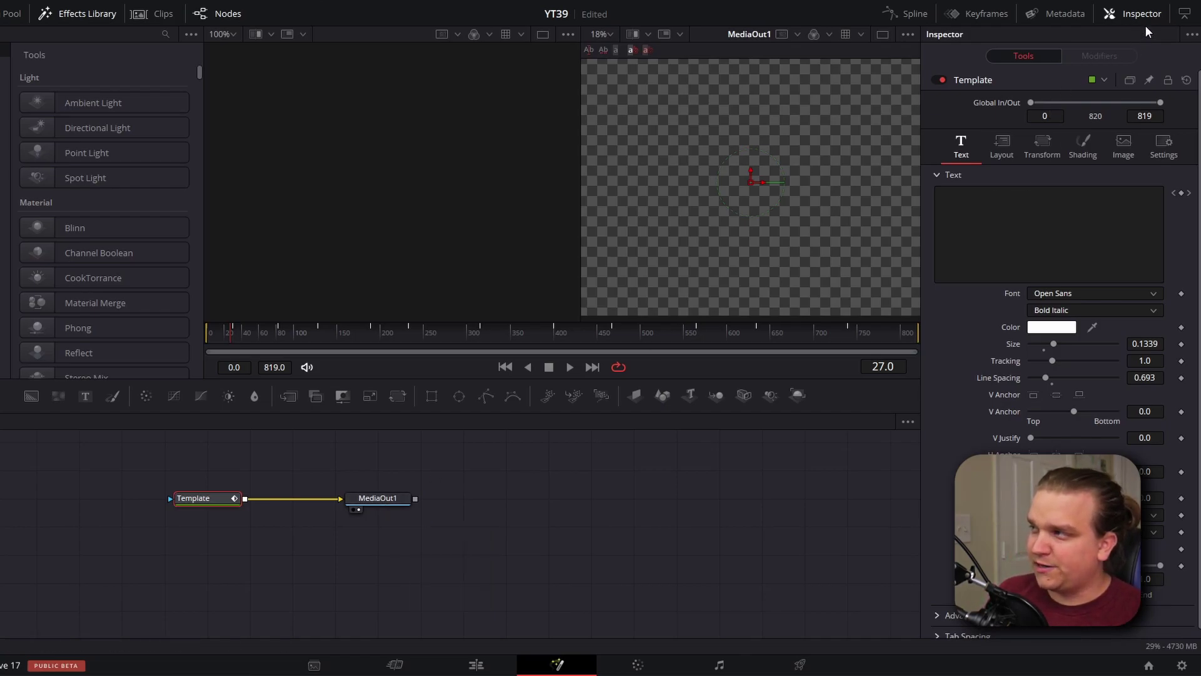
click(1131, 15)
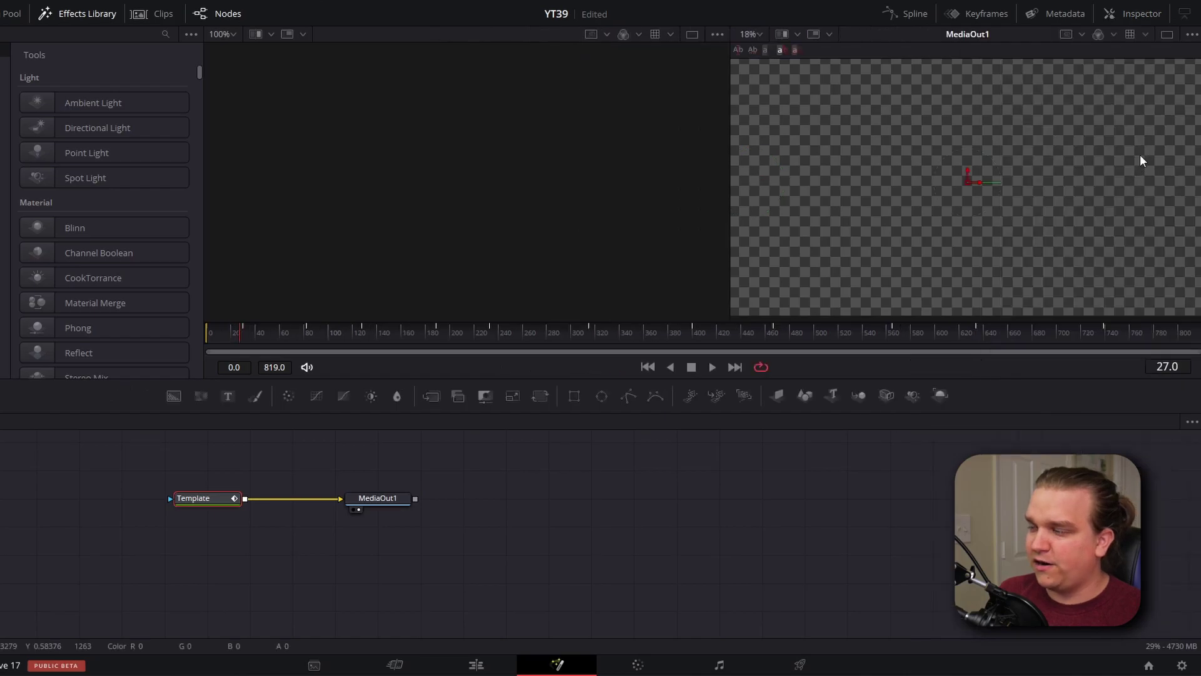
click(1123, 15)
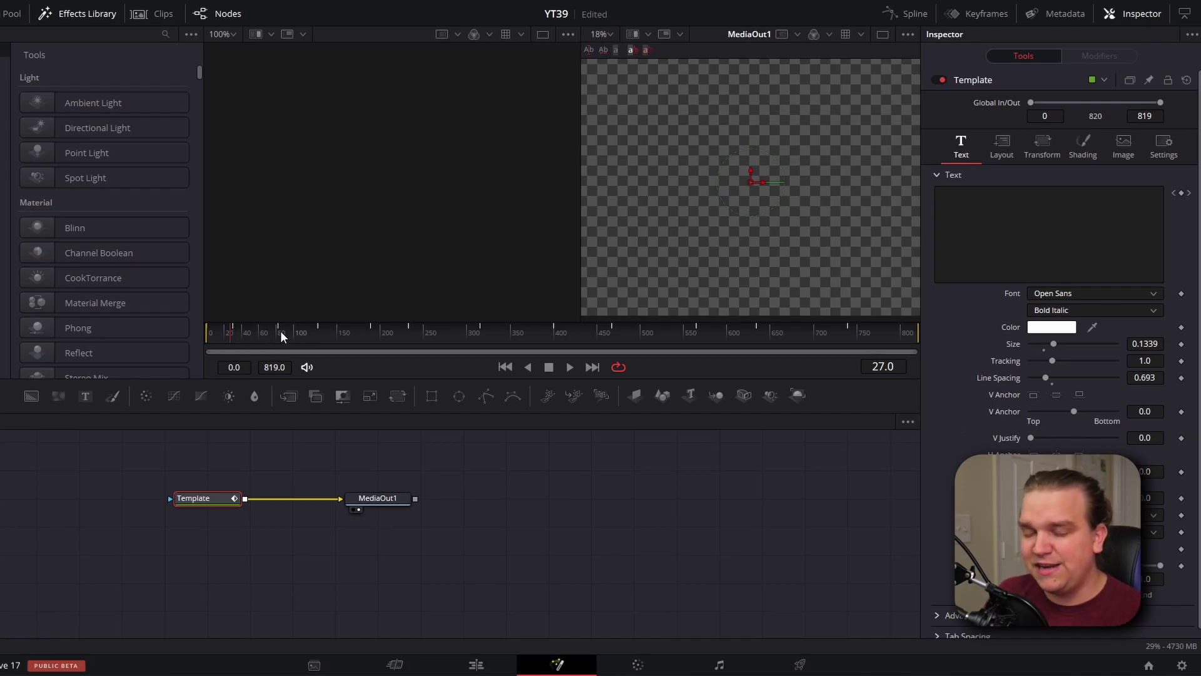
drag(261, 456, 201, 525)
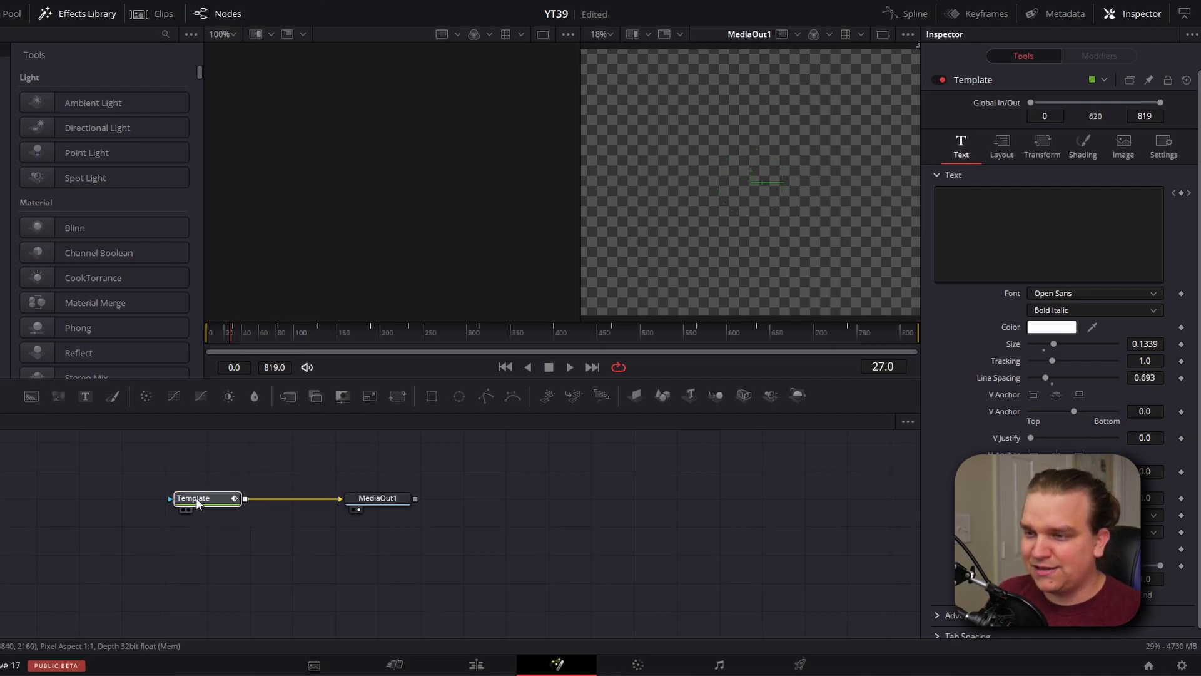
click(199, 501)
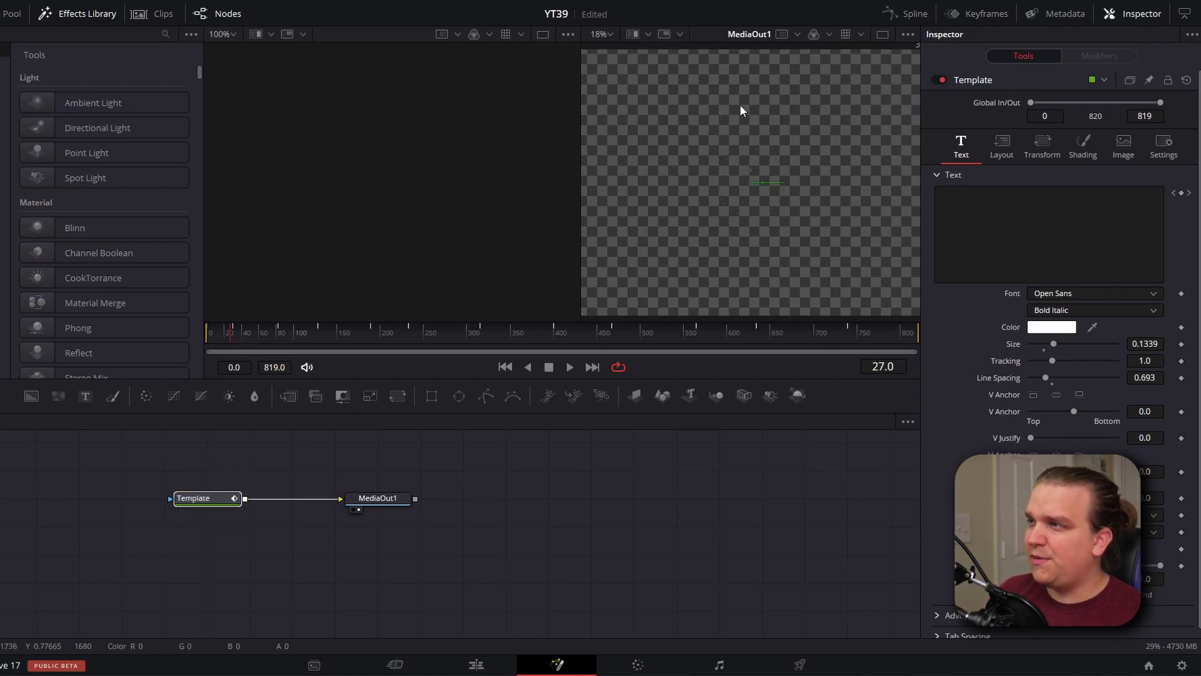
click(904, 13)
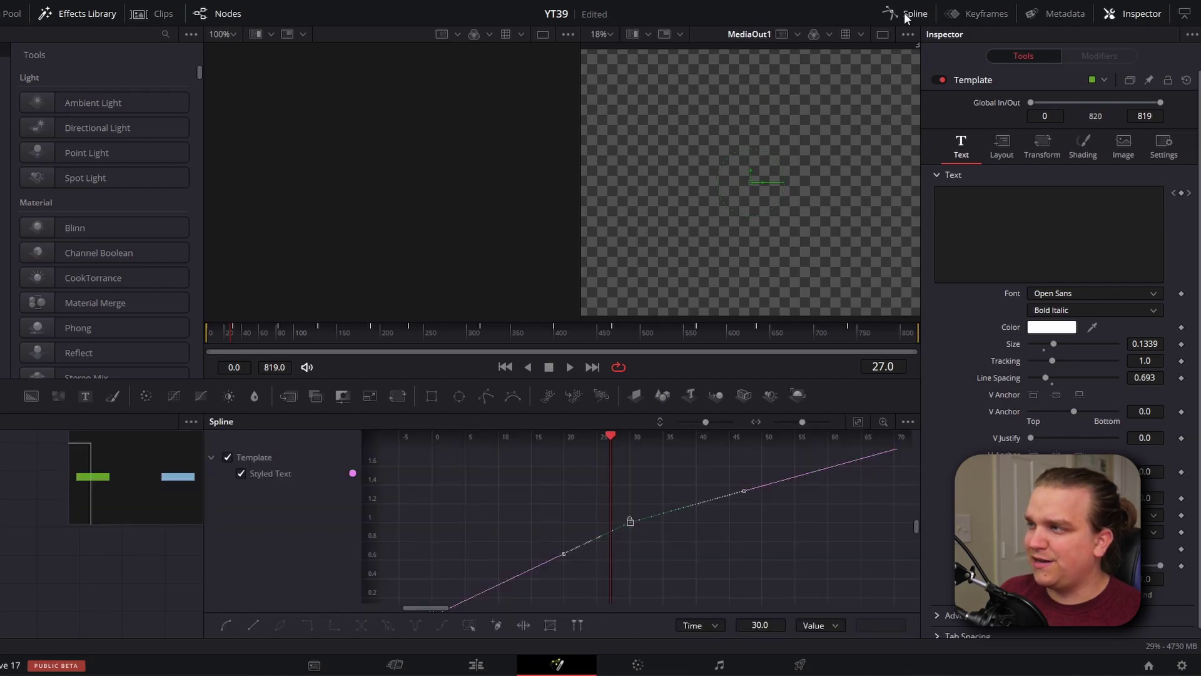
Step: Move the 'Hi there.' Styled Text keyframe from about frame 30 back to frame 27, then return to the Edit page
click(1136, 14)
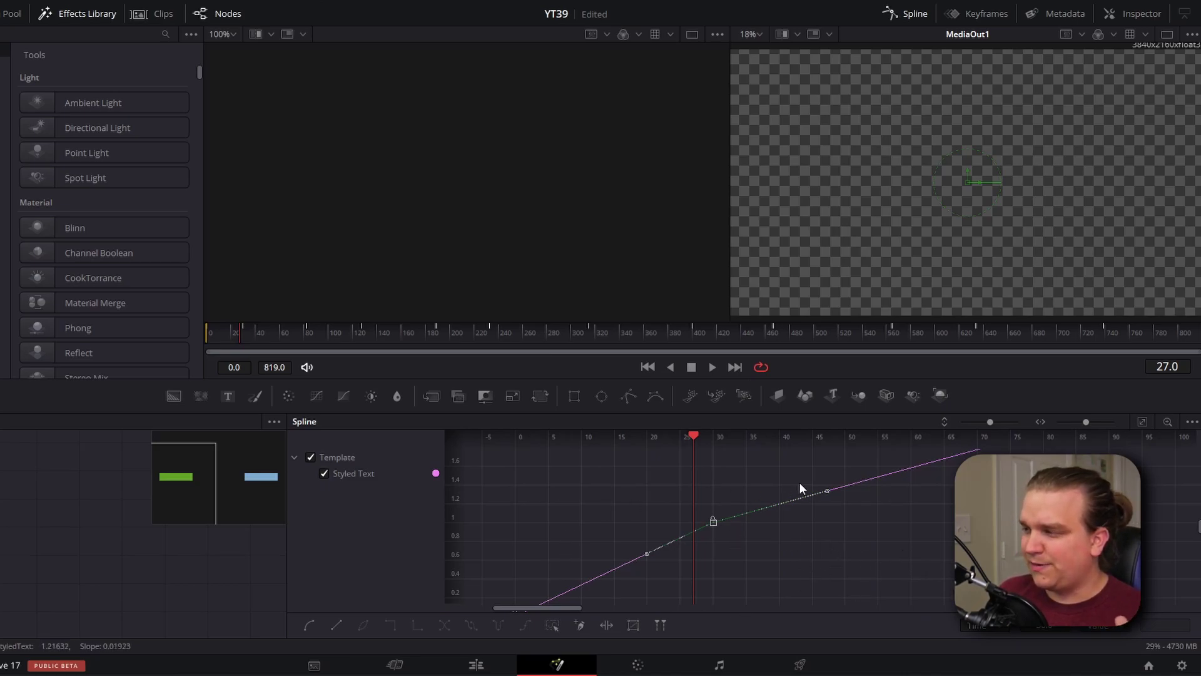
click(1142, 423)
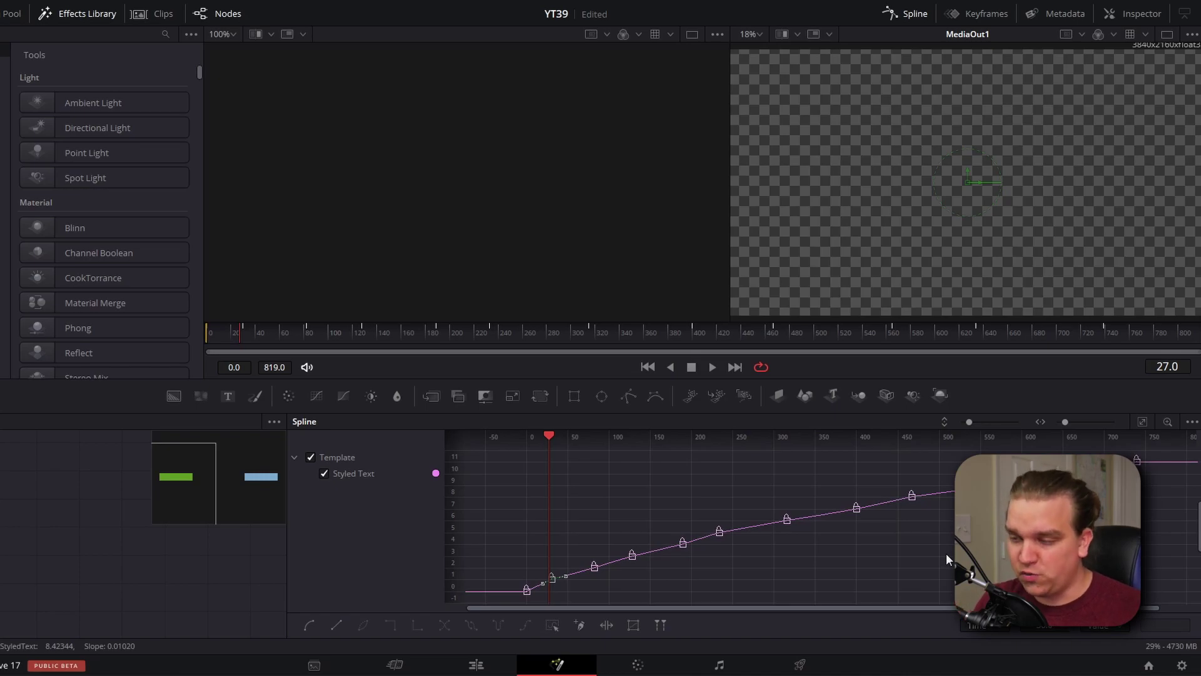
drag(584, 505, 646, 485)
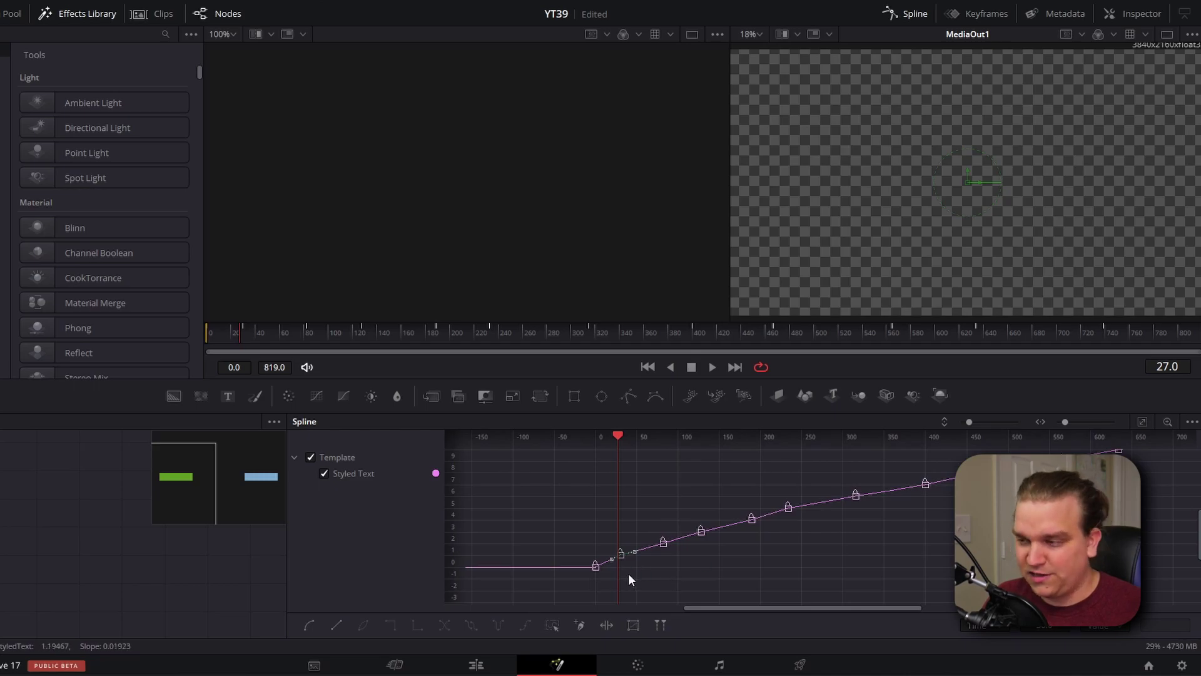
scroll(629, 573, up, 10)
scroll(621, 493, down, 3)
scroll(632, 485, up, 5)
scroll(630, 483, down, 5)
scroll(629, 483, up, 2)
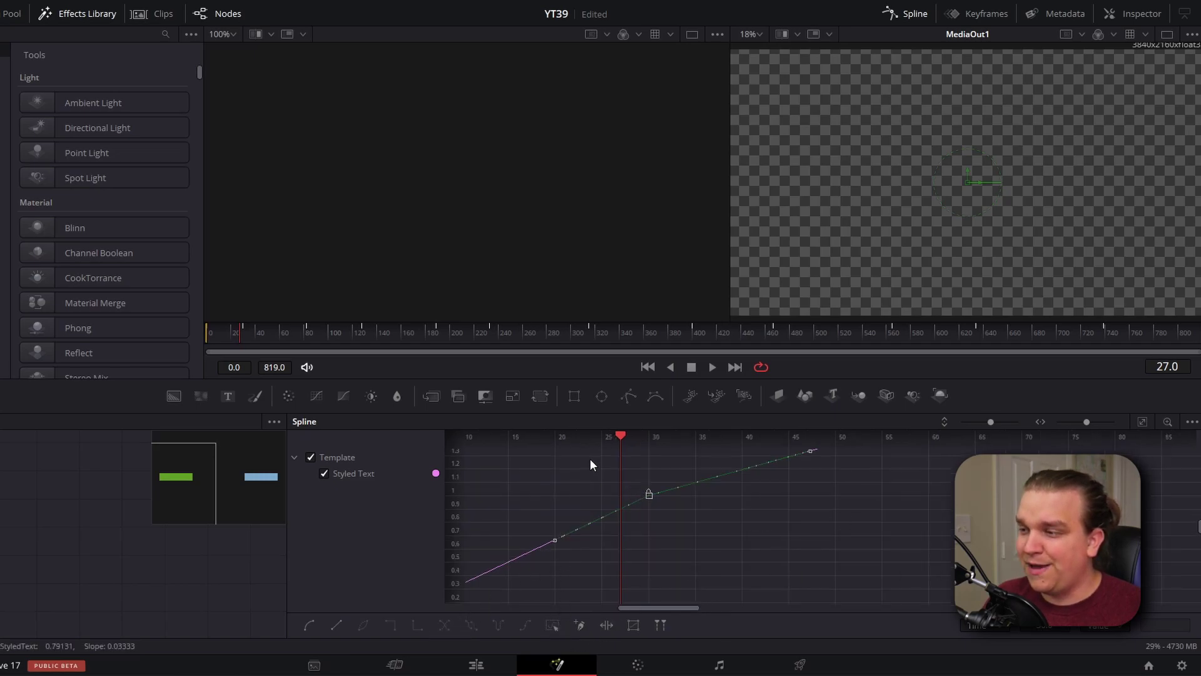
drag(566, 487, 550, 517)
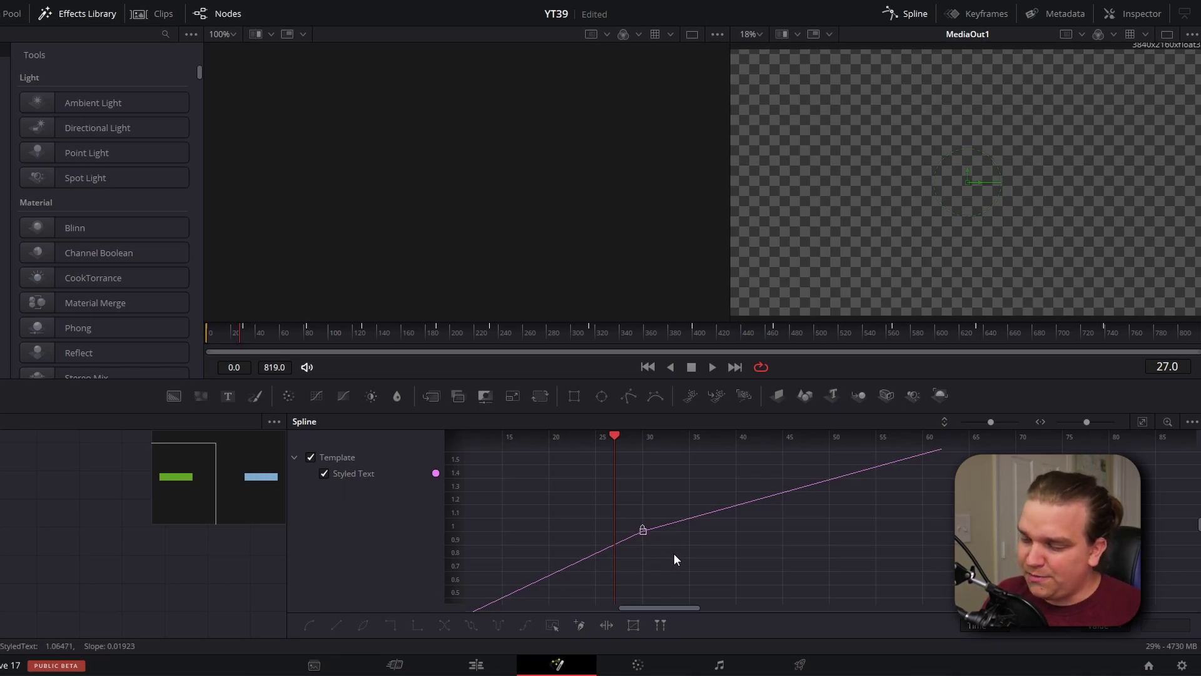
drag(625, 520, 631, 525)
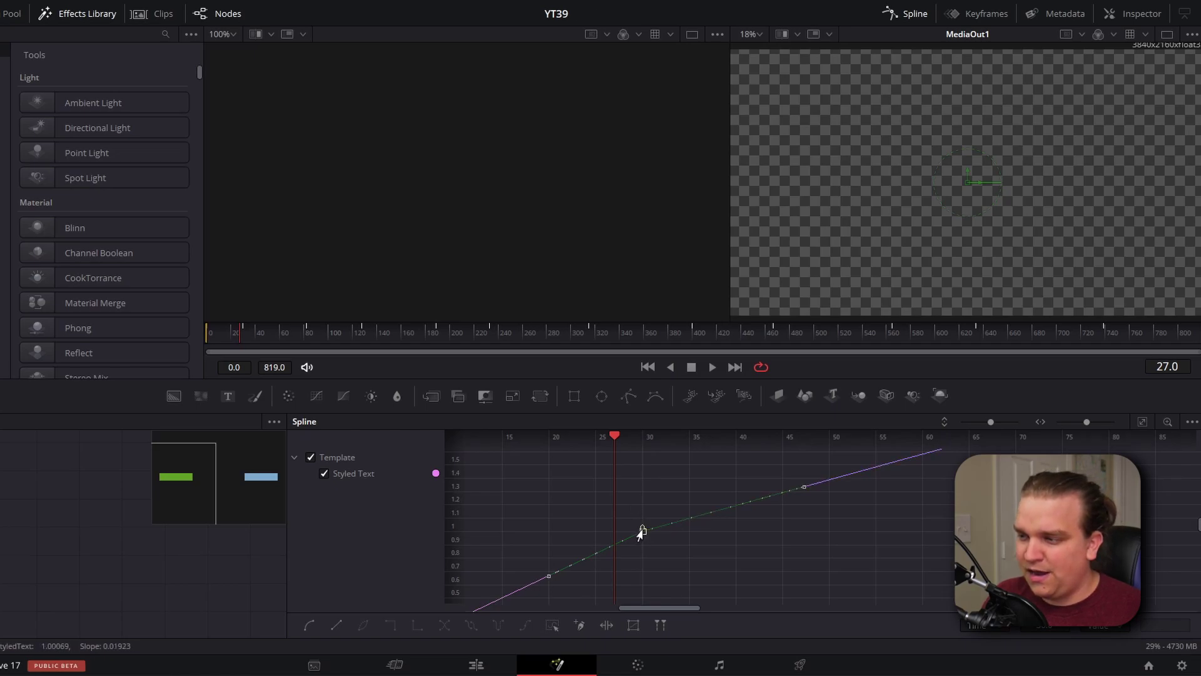
drag(636, 535, 614, 531)
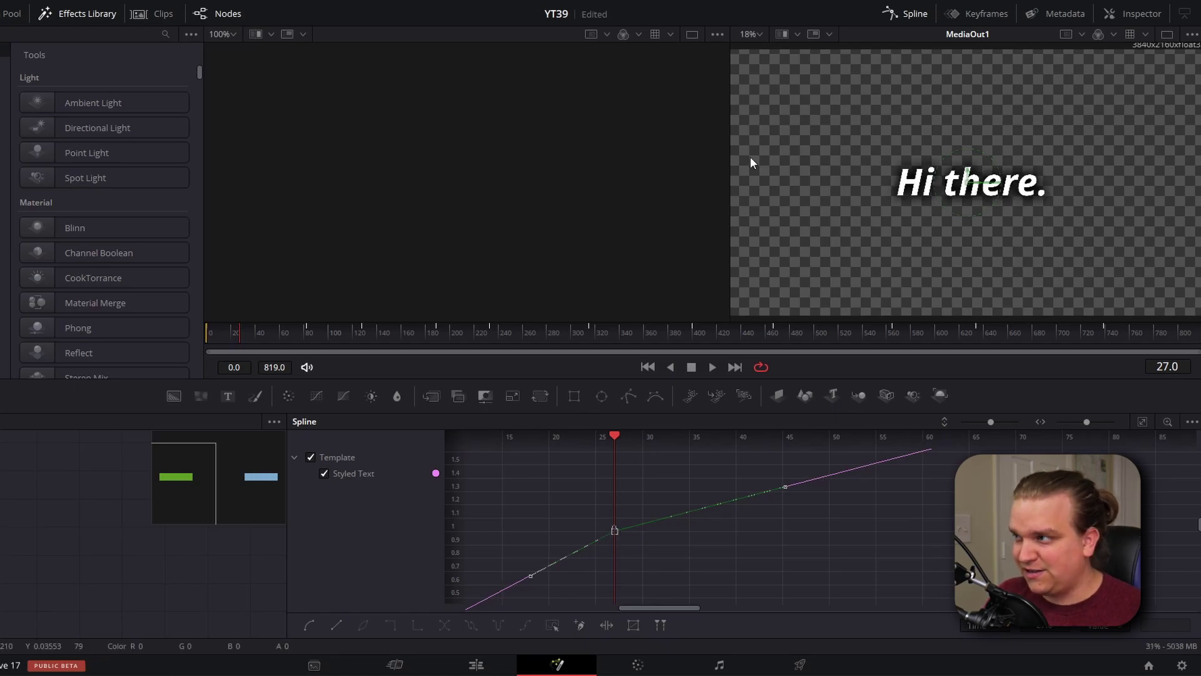
click(477, 665)
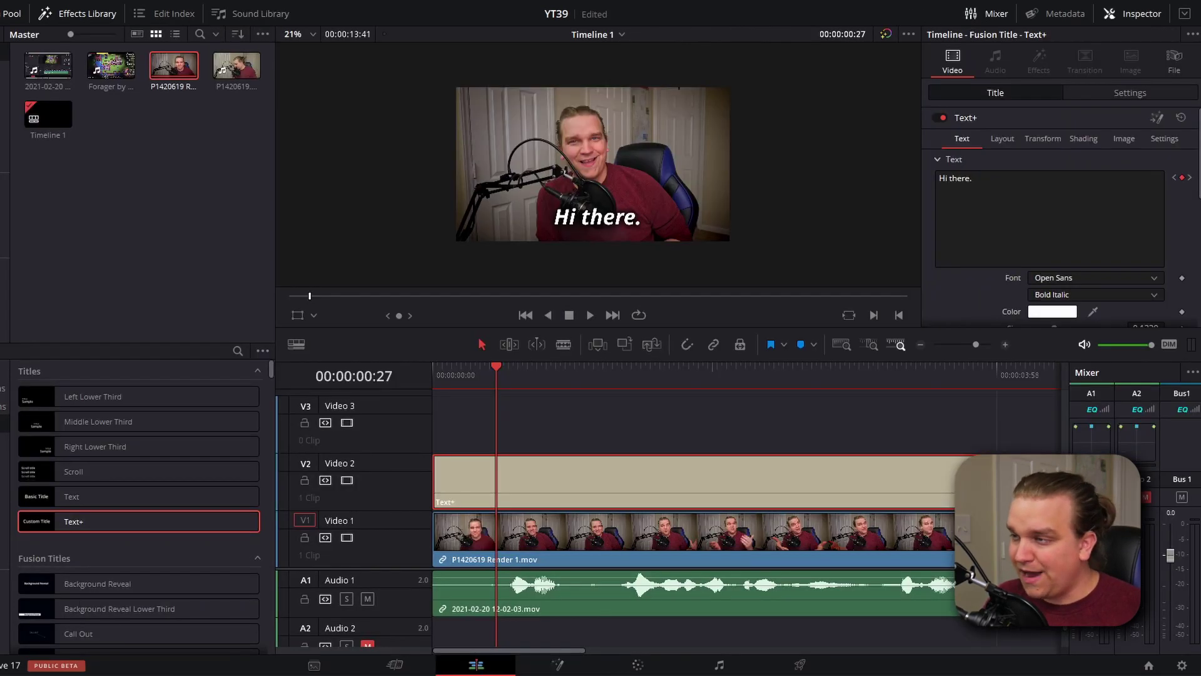